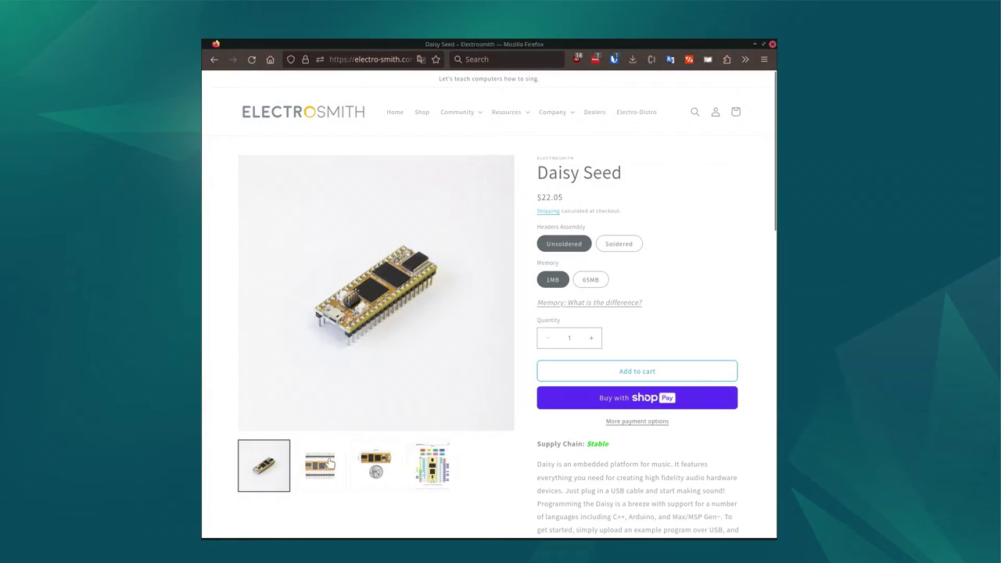
- View the Daisy Seed's top-down photo, the photo with a coin, and its pinout diagram
left_click(329, 464)
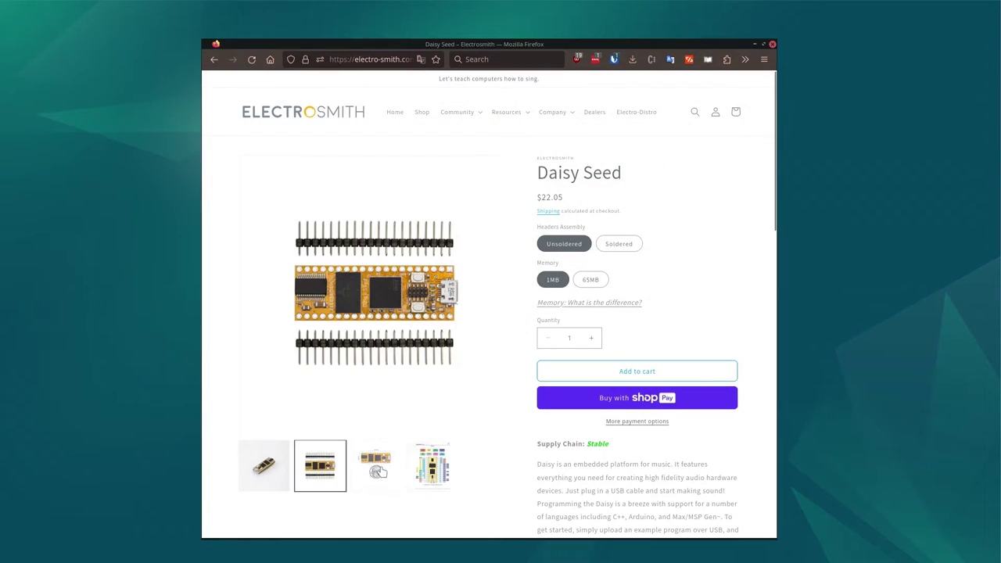
left_click(380, 471)
left_click(442, 473)
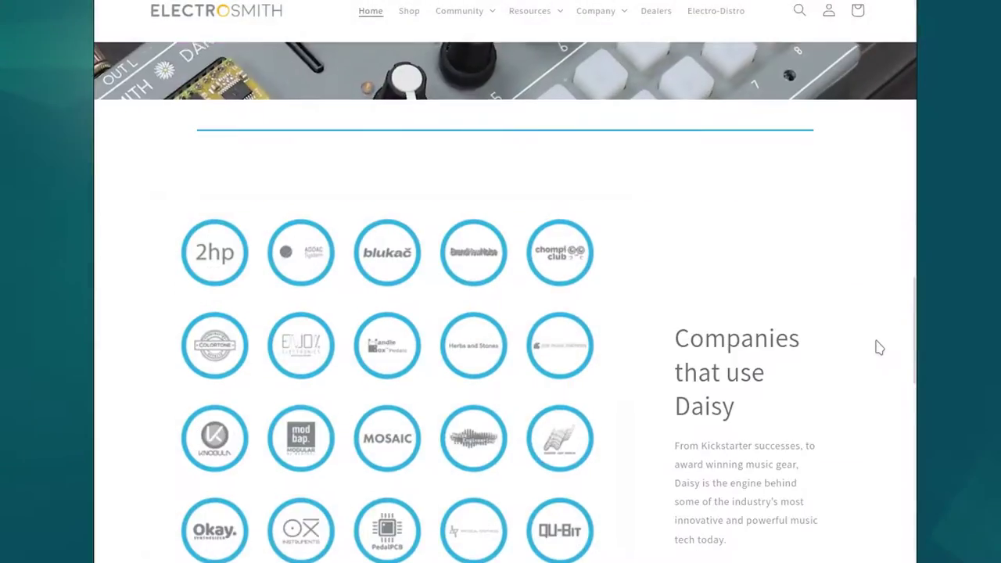
- Open the Pod product page and browse the Pod and Field product photos
scroll(874, 356, "down", 10)
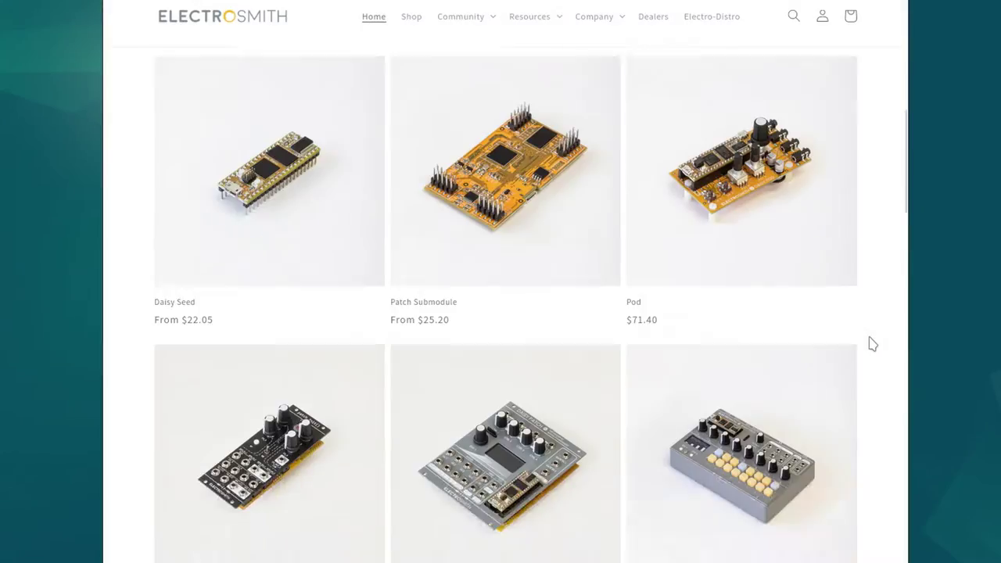
left_click(775, 161)
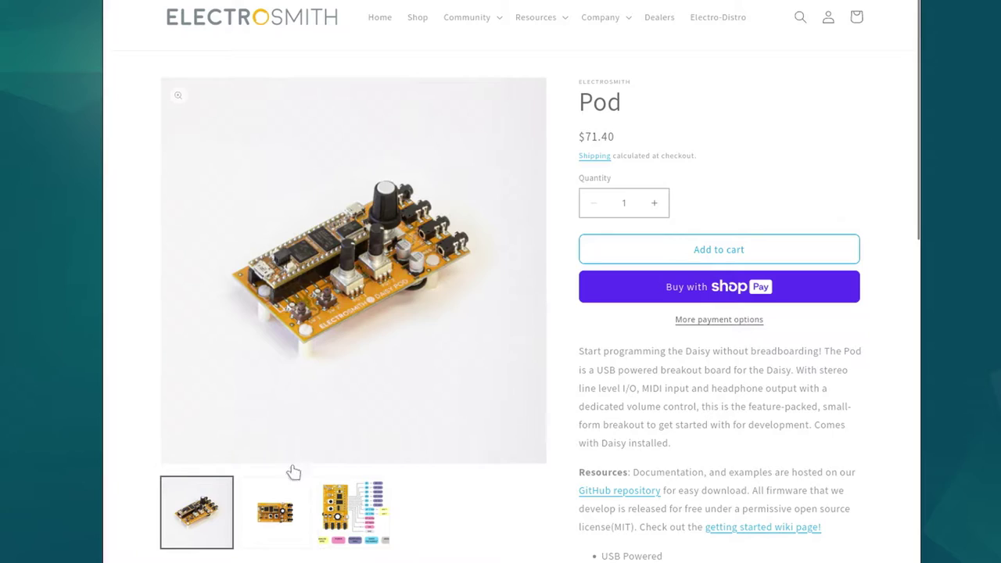
left_click(291, 521)
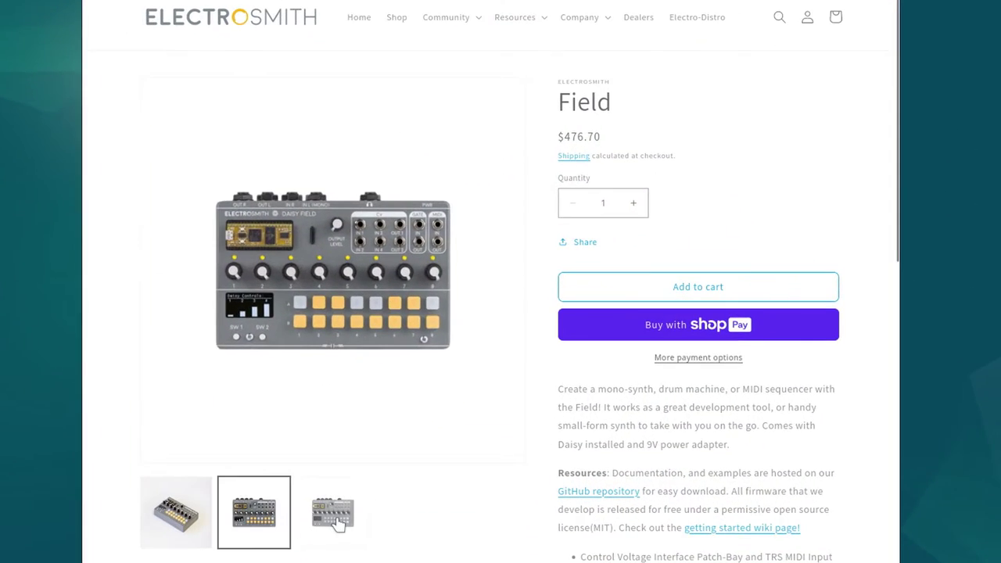
left_click(336, 523)
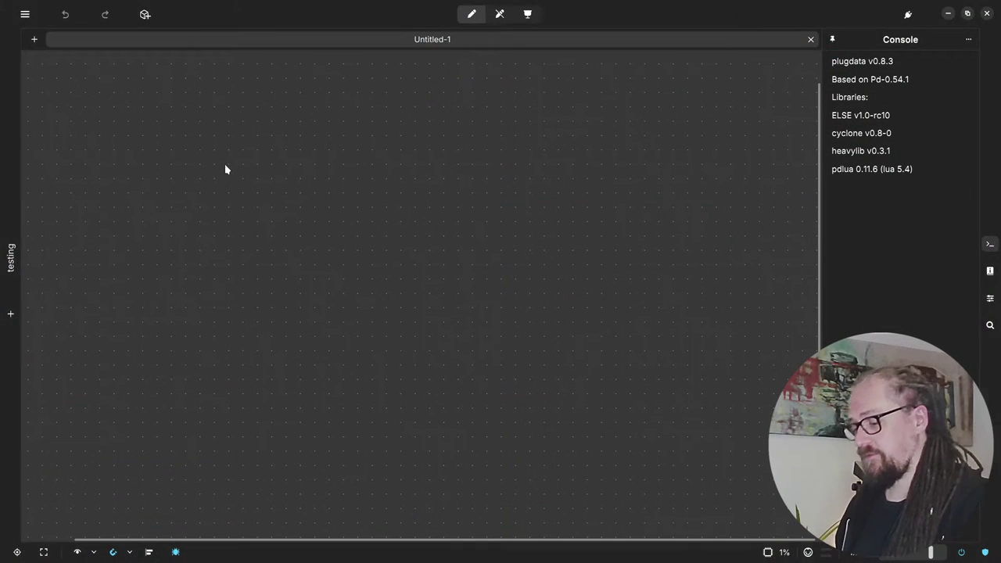
- Create an osc~ 440 object with a dac~ object below it
key("ctrl+1")
type("osc~ 440")
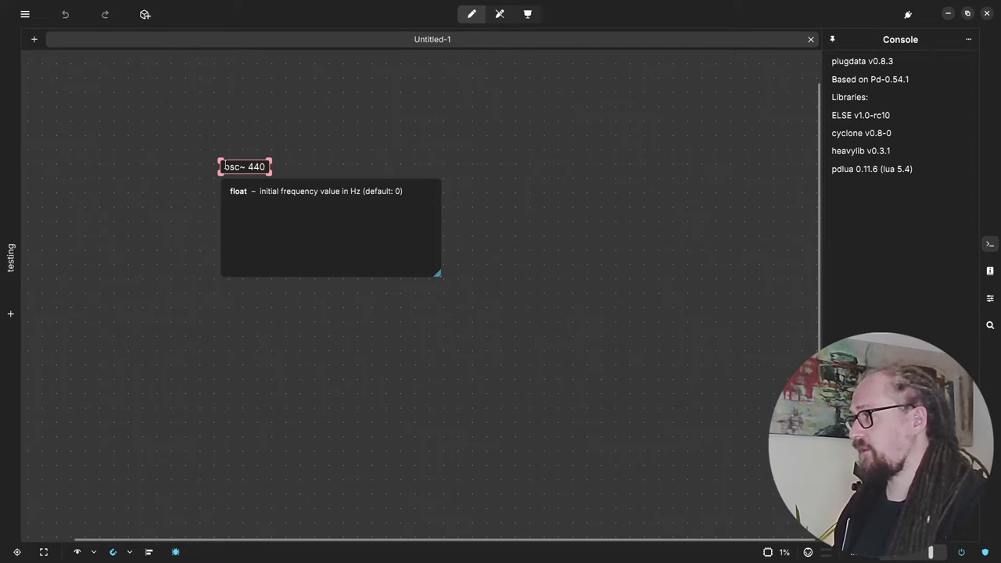
key("ctrl+1")
type("dac~")
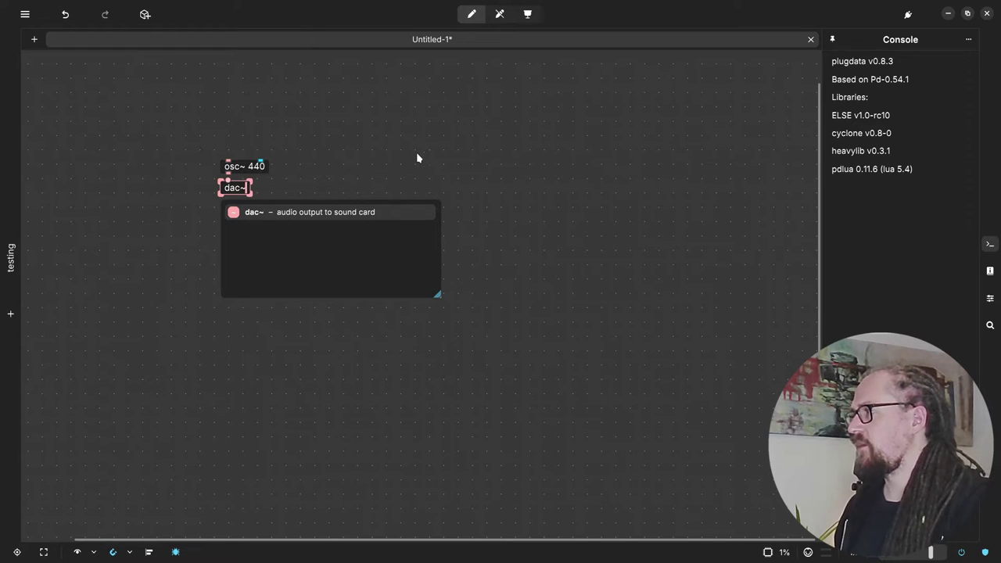
left_click(547, 279)
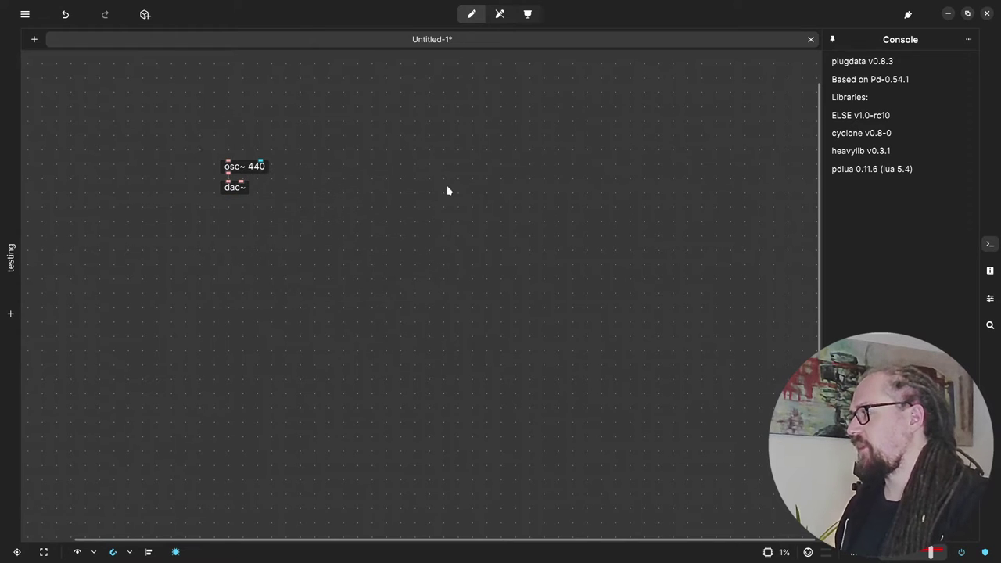
- Wire osc~ 440's output into dac~ and nudge dac~ a little lower
left_click_drag(228, 174, 228, 182)
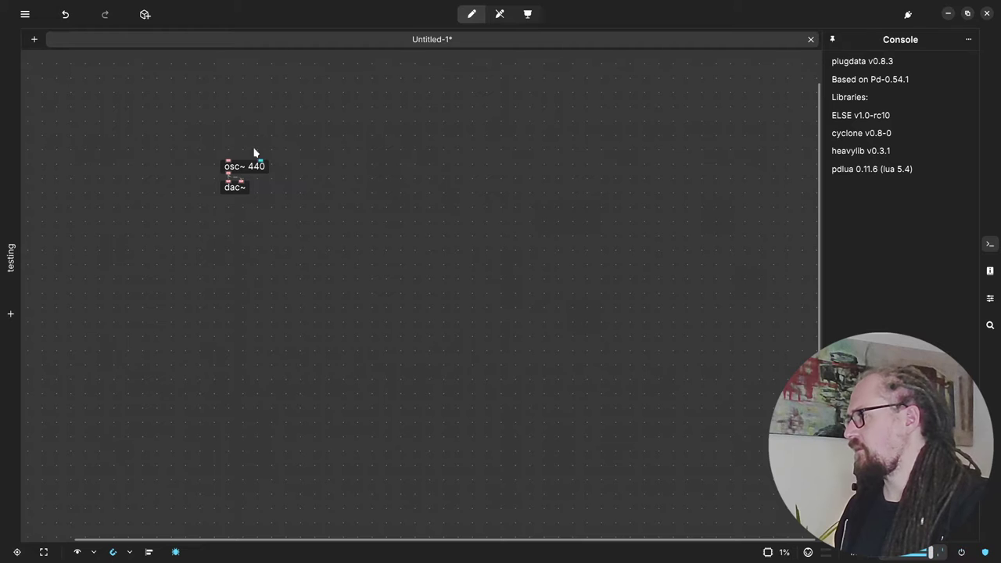
left_click_drag(234, 192, 234, 212)
left_click(430, 242)
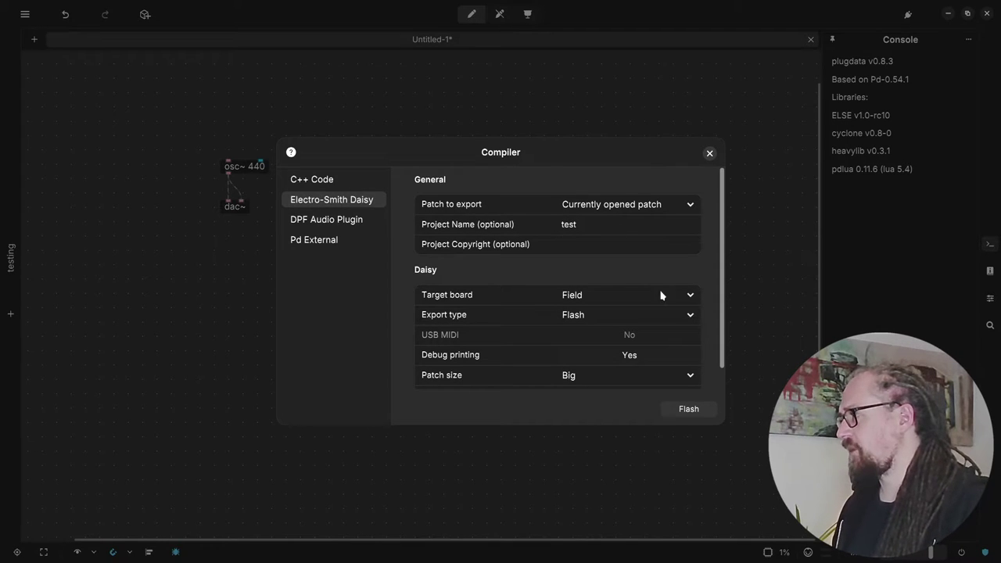
- Target the Field board with Flash export type and Small patch size
left_click(619, 293)
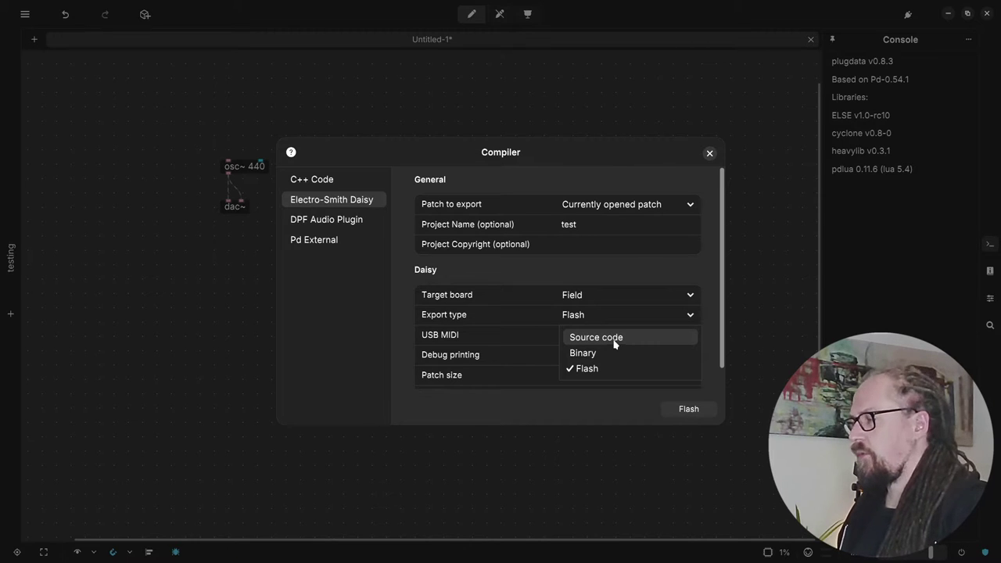
left_click(604, 267)
scroll(614, 259, "down", 1)
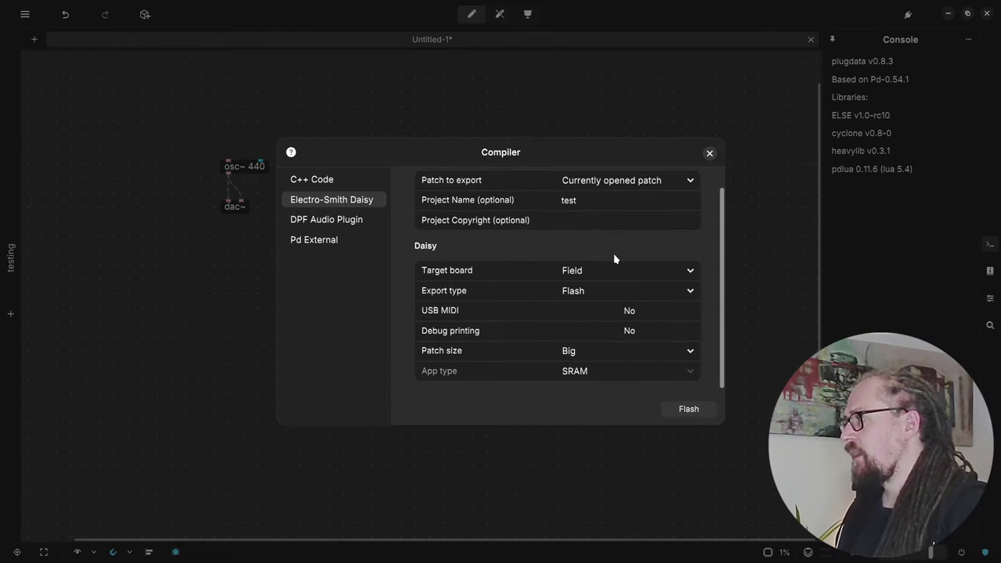
left_click(608, 352)
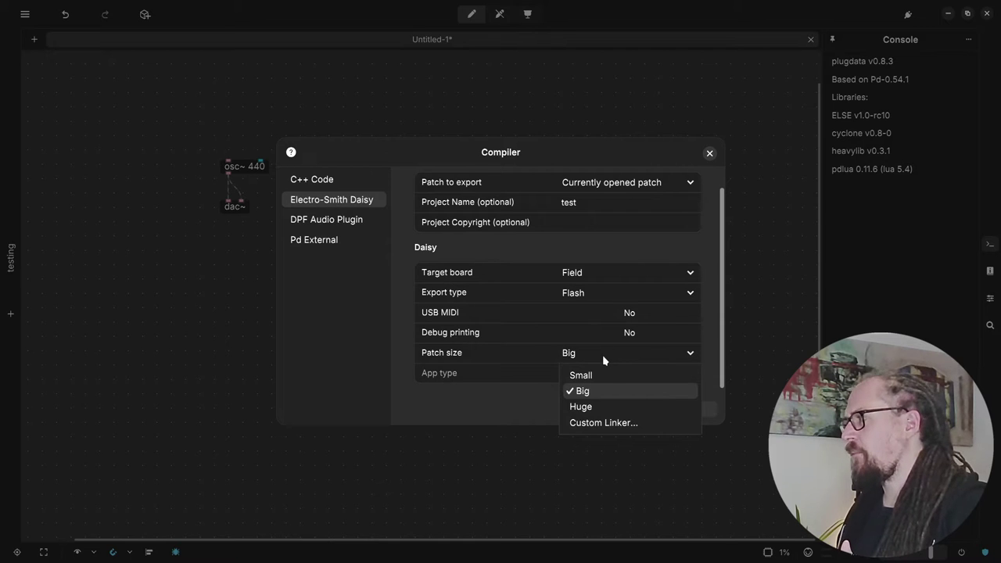
left_click(614, 377)
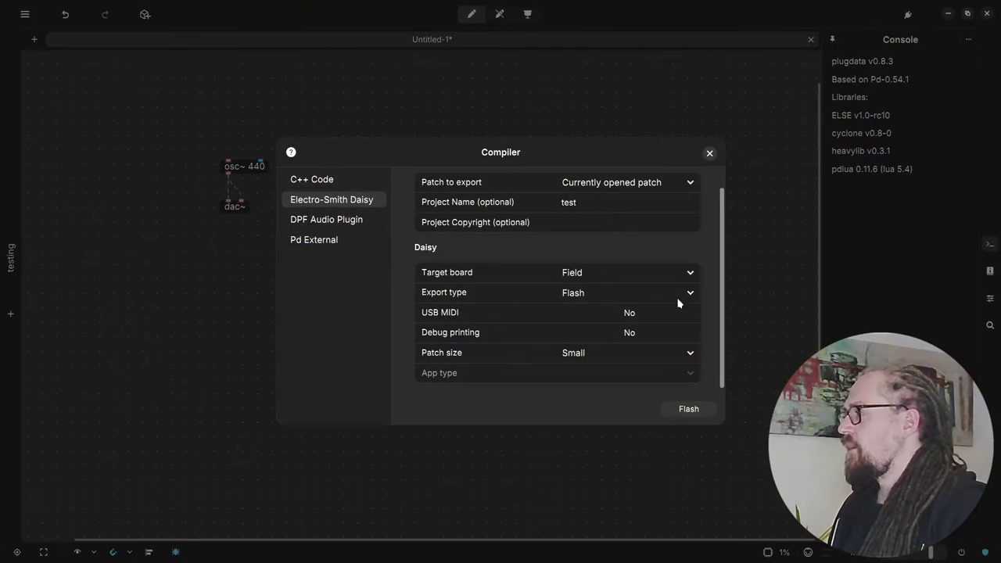
- Flash the patch and highlight the dfu-util error and Error 74 lines in the log
left_click(688, 410)
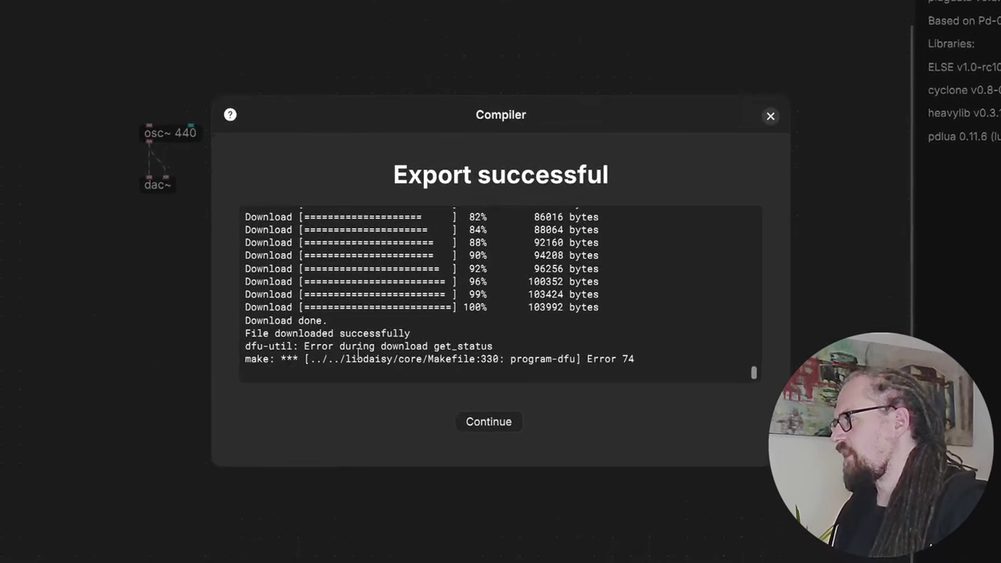
left_click_drag(290, 347, 480, 347)
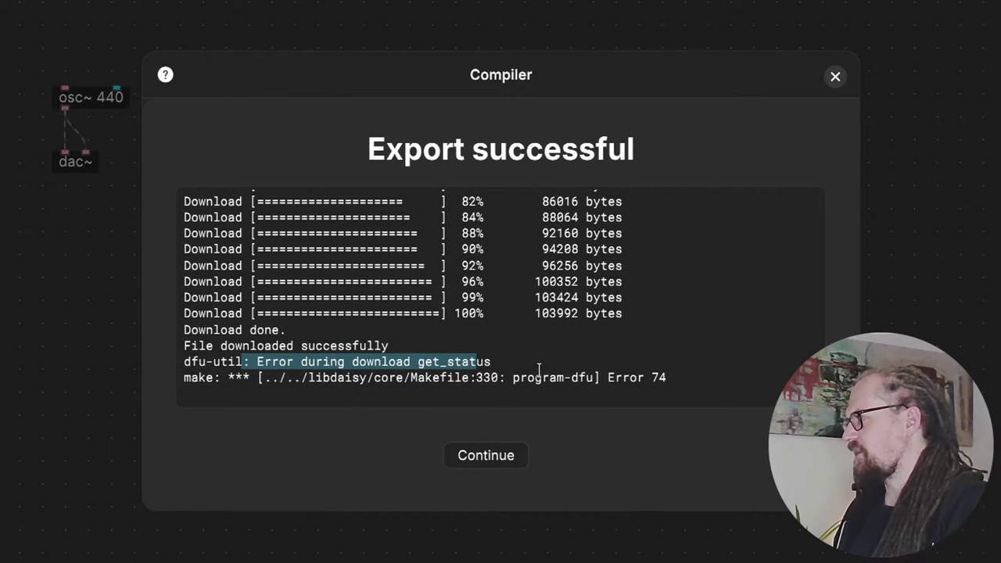
left_click_drag(678, 388, 608, 379)
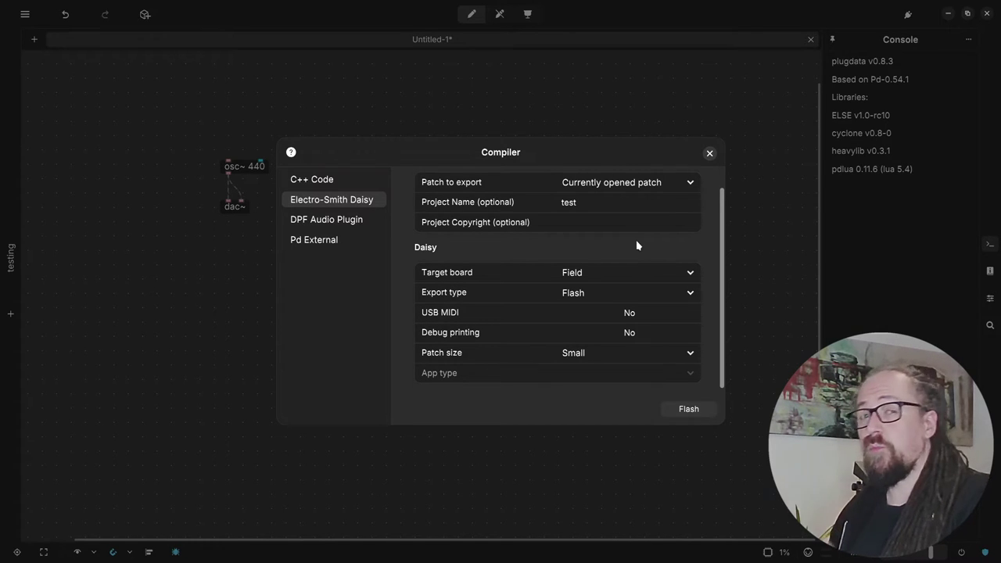
- Open the Patch size dropdown in the Daisy export settings
left_click(573, 354)
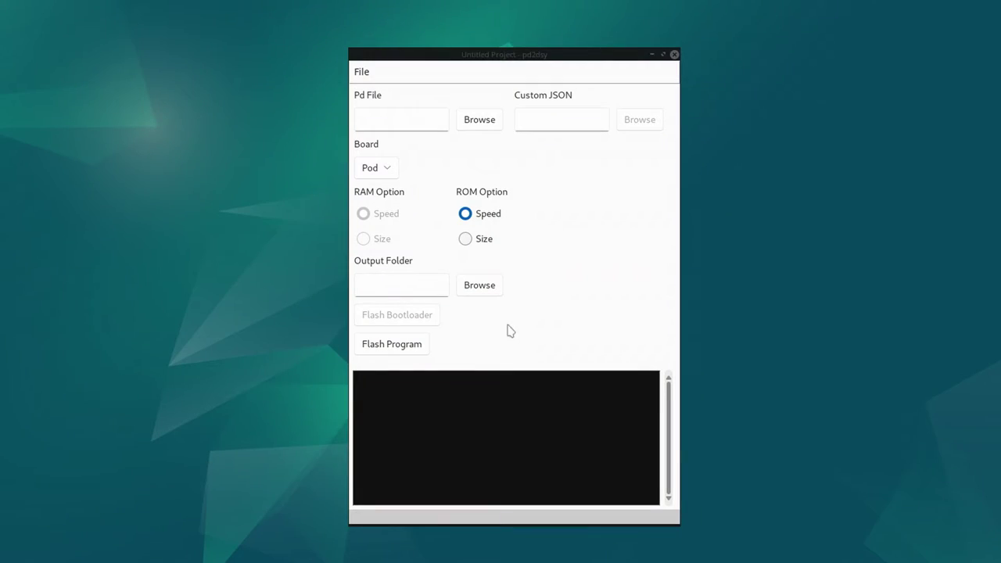
- Set the pd2dsy ROM option to Size
left_click(466, 240)
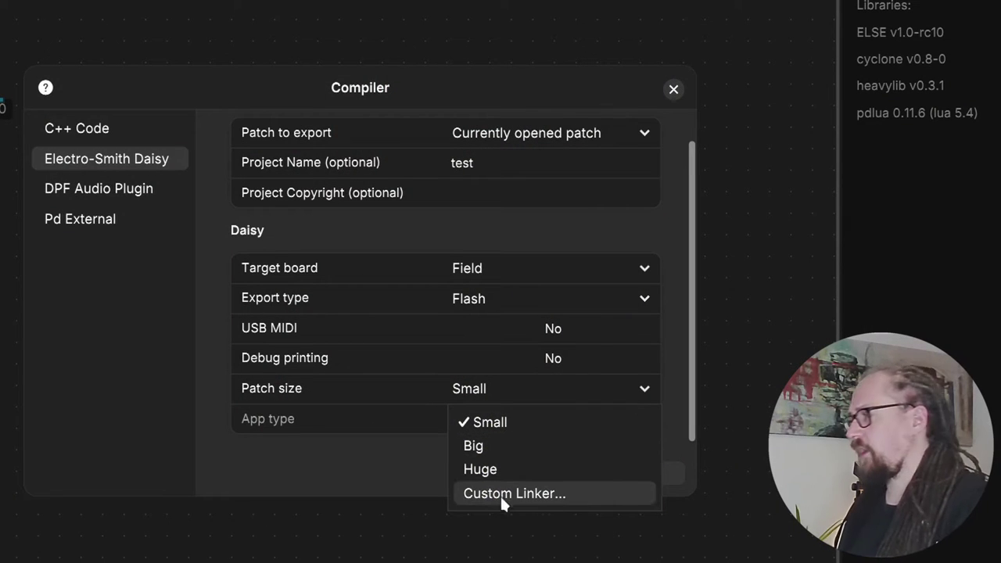
- Choose Big as the patch size, then reopen and close the dropdown to confirm it
left_click(505, 448)
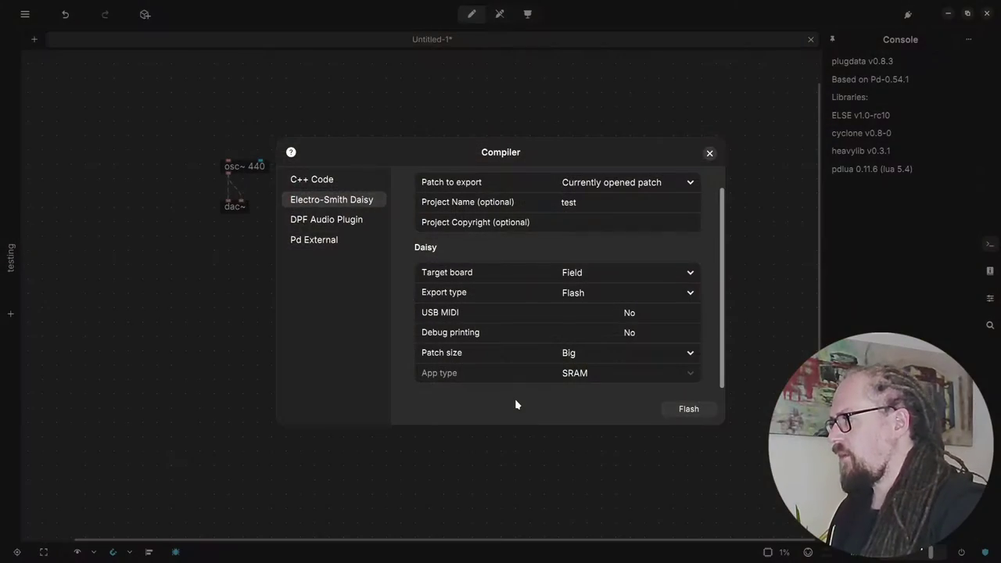
left_click(633, 360)
left_click(633, 360)
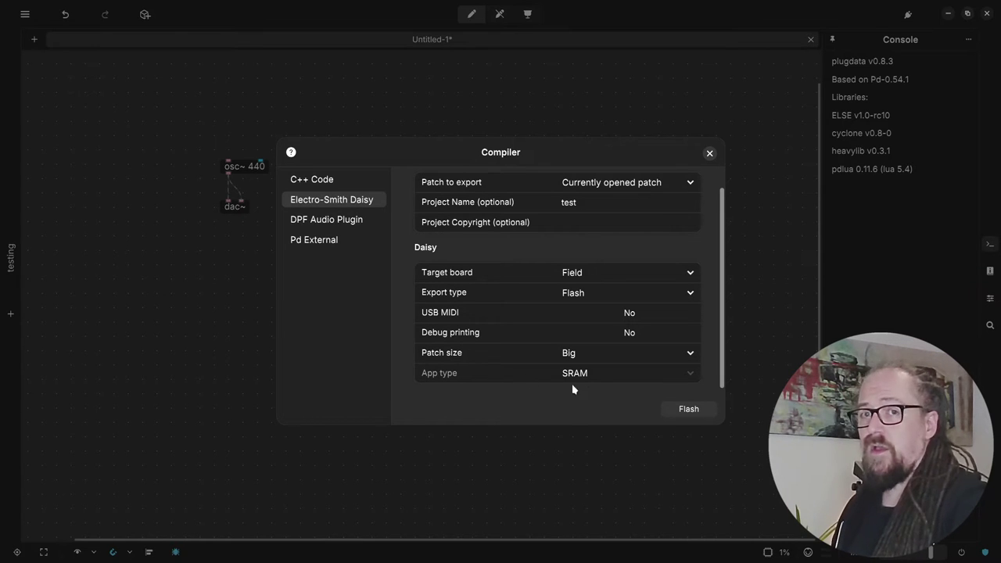
- Flash the patch and highlight the memory usage and FLASH rows in the log
left_click(688, 409)
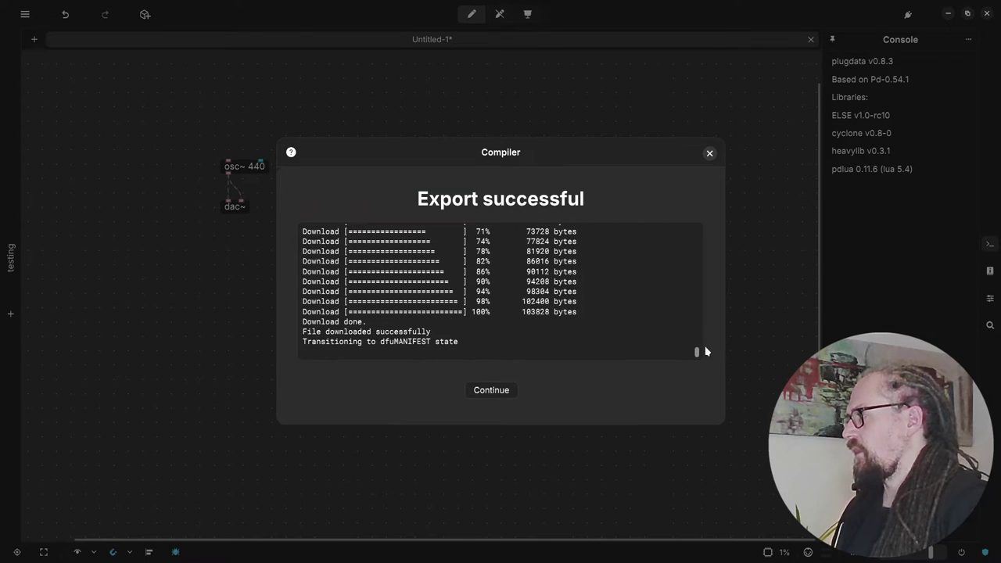
left_click_drag(697, 355, 689, 321)
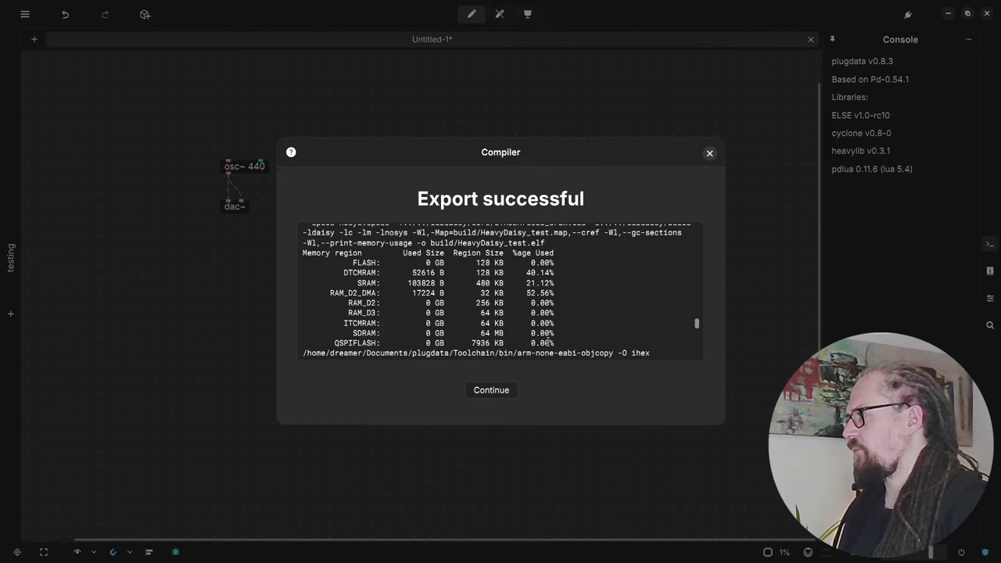
left_click_drag(550, 342, 555, 274)
left_click(557, 262)
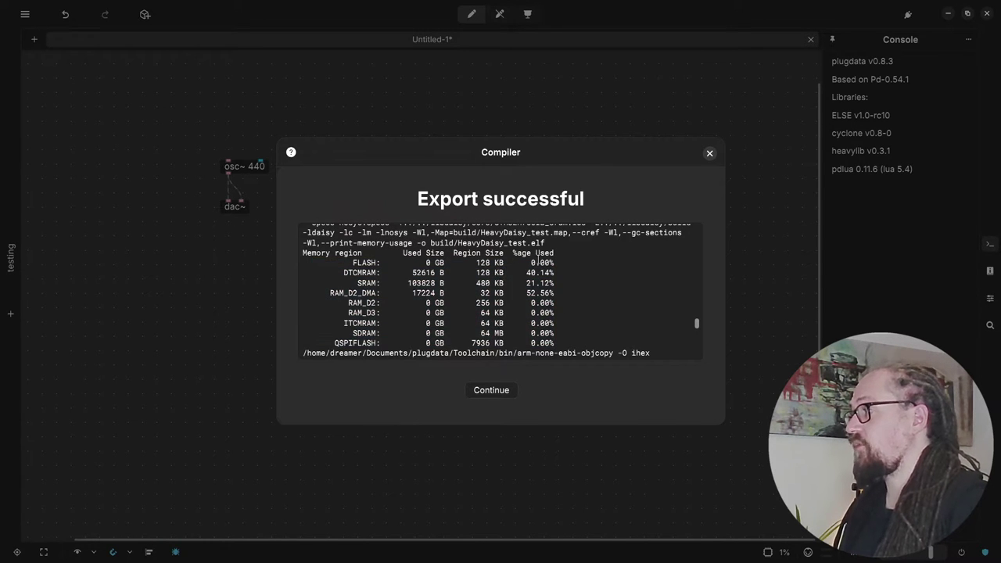
left_click_drag(406, 268, 345, 266)
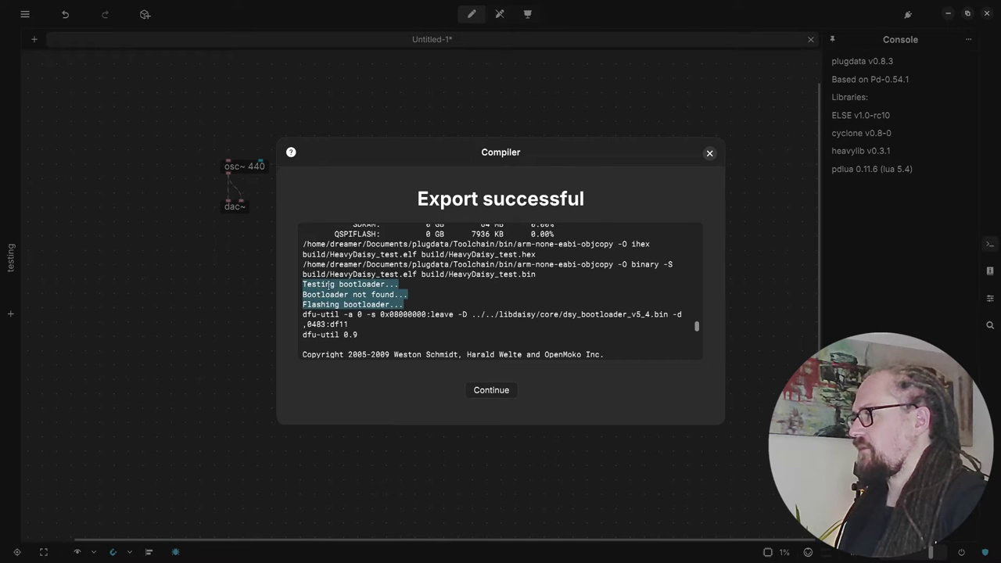
- Highlight the bootloader-not-found lines and the first download progress lines in the log
left_click(320, 285)
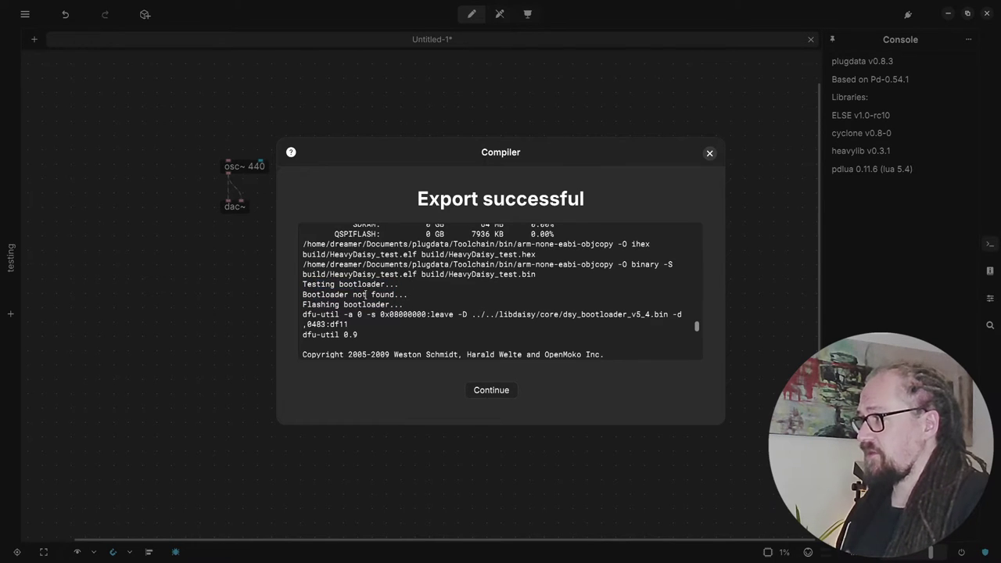
left_click_drag(399, 299, 304, 291)
left_click(425, 306)
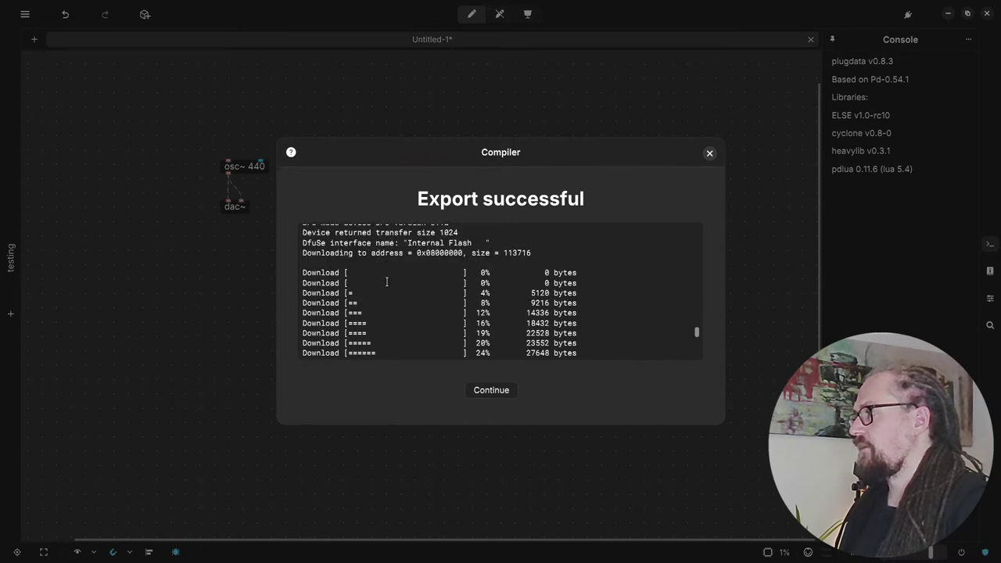
left_click_drag(339, 272, 469, 324)
left_click(461, 246)
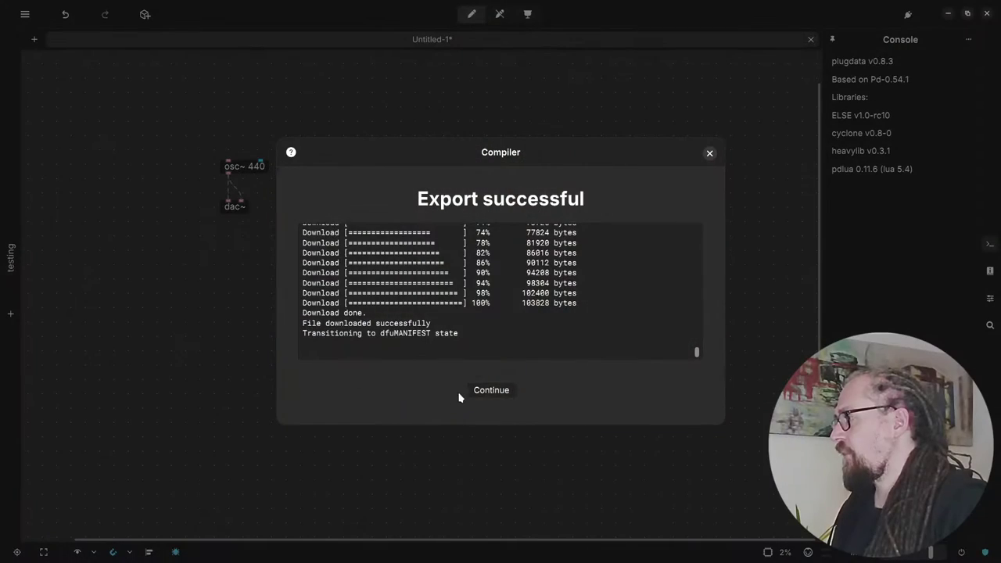
- Leave the export result for the settings and set the patch size to Huge
left_click(470, 391)
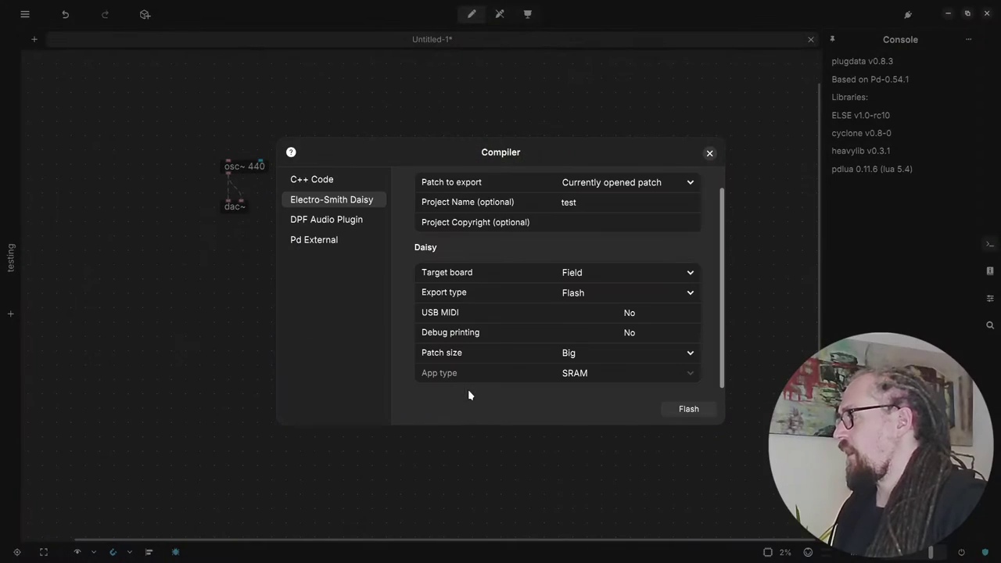
left_click(593, 356)
left_click(597, 409)
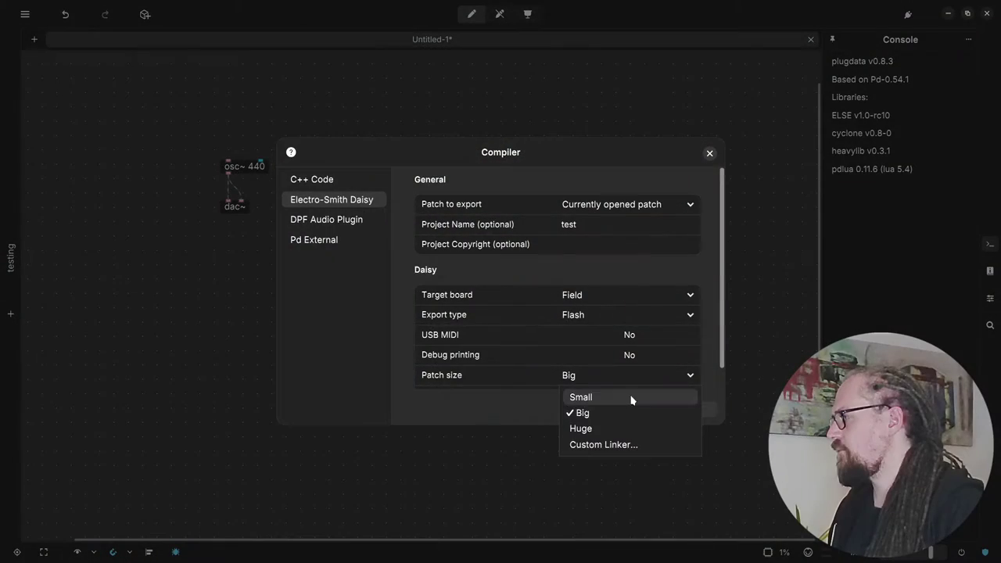
- Choose Custom Linker for patch size and browse the qspi_linker_sdram and sram_linker_sdram .lds files
left_click(618, 444)
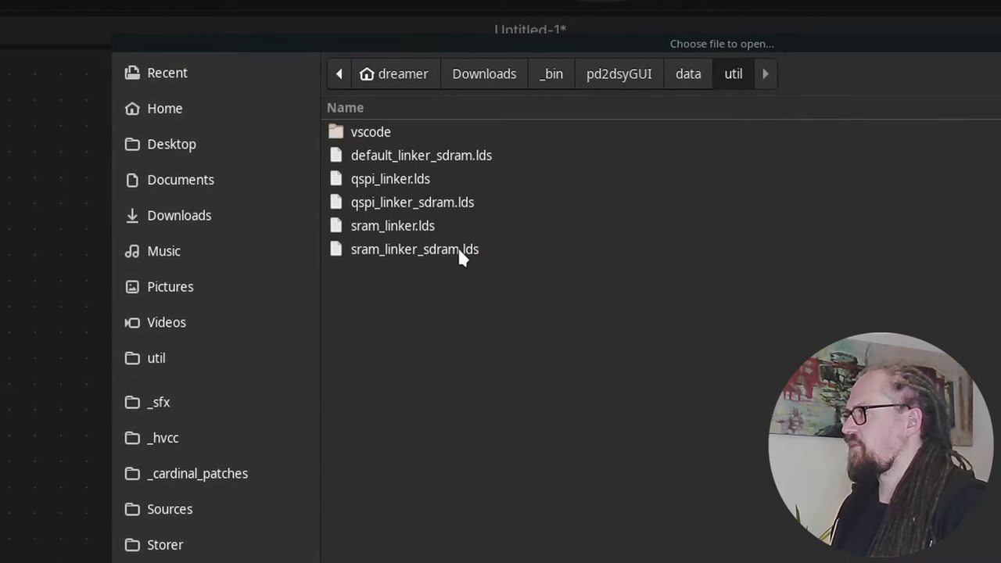
left_click(462, 204)
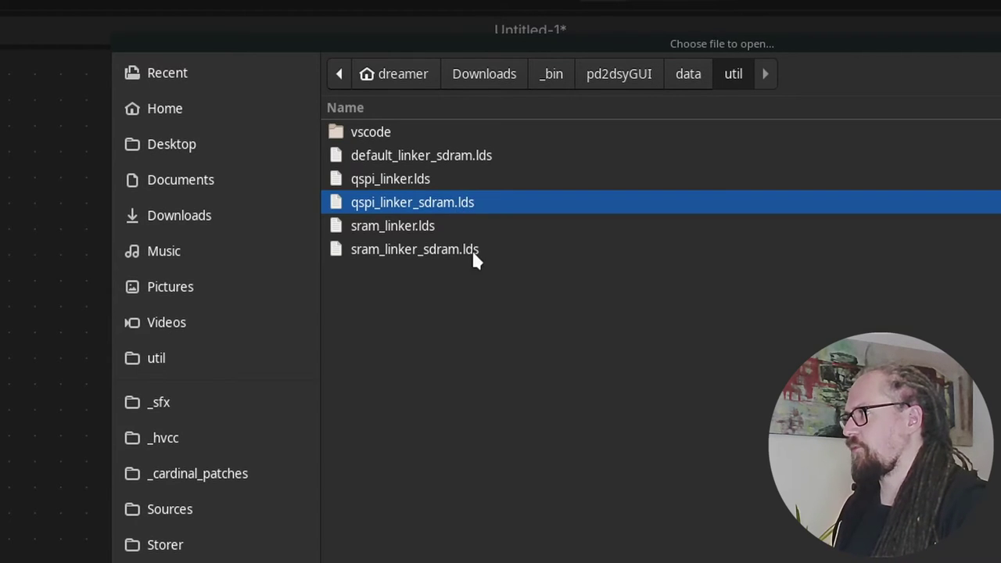
left_click(471, 252)
left_click(438, 206)
left_click(397, 253)
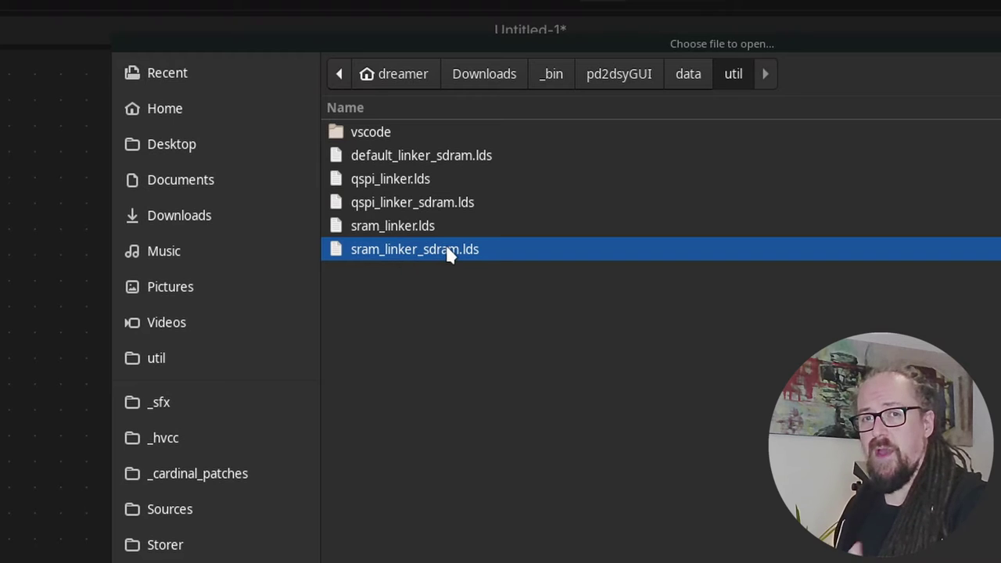
left_click(409, 206)
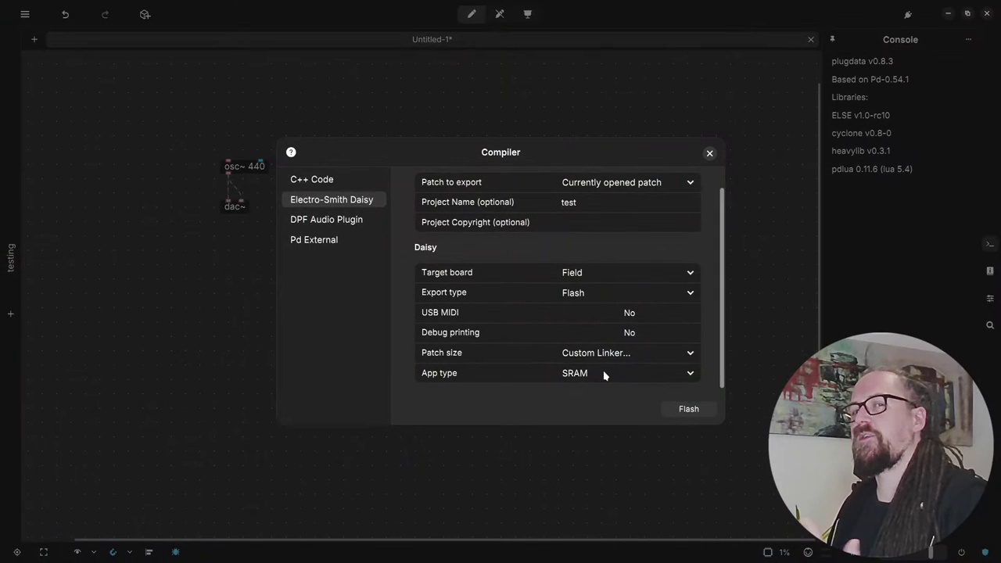
- Set the Daisy patch size back to Big
left_click(603, 373)
left_click(592, 353)
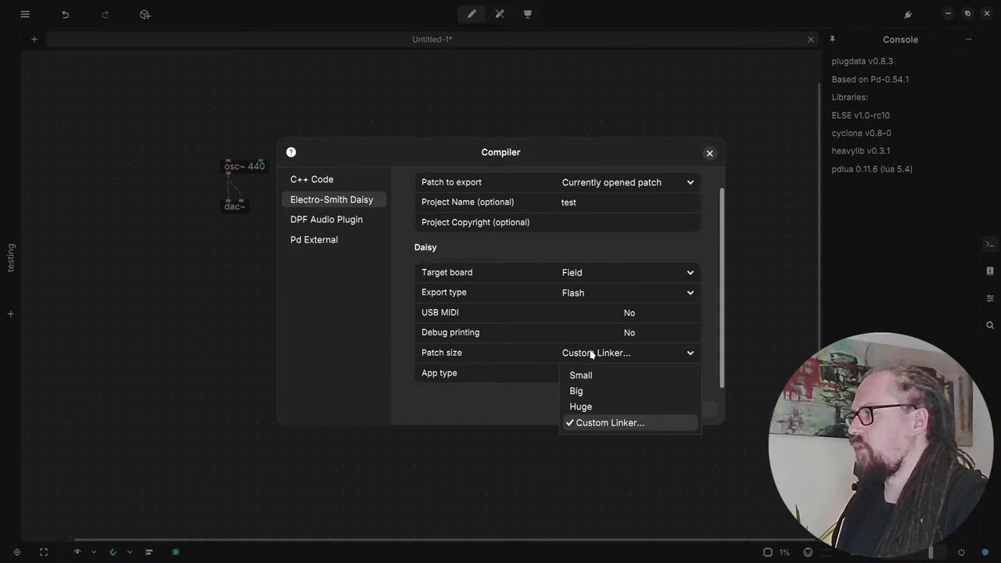
left_click(585, 391)
left_click(602, 353)
left_click(541, 423)
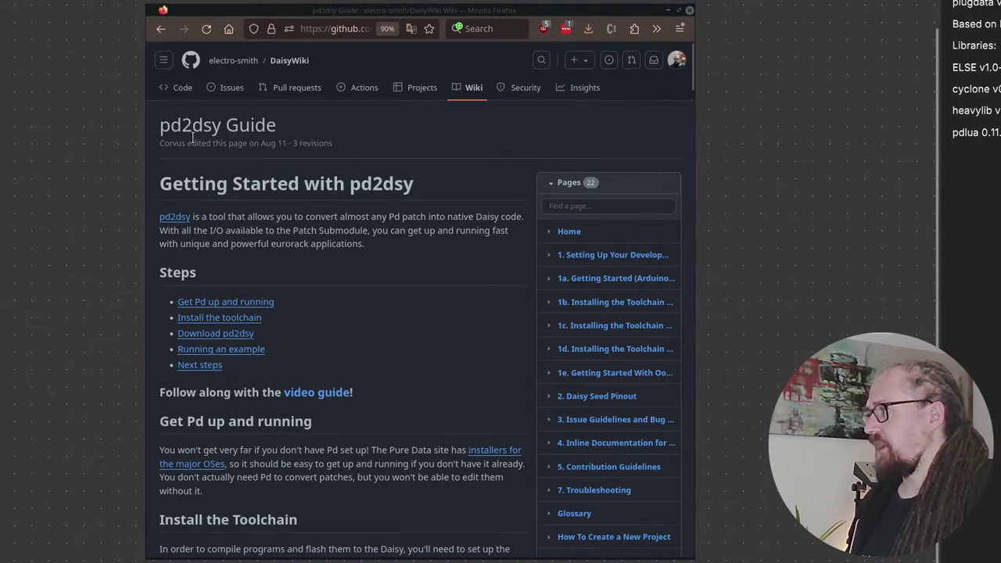
- Scroll the pd2dsy Guide from Daisy Board I/O down to the field table's sw1 and sw2 switches
scroll(407, 221, "down", 20)
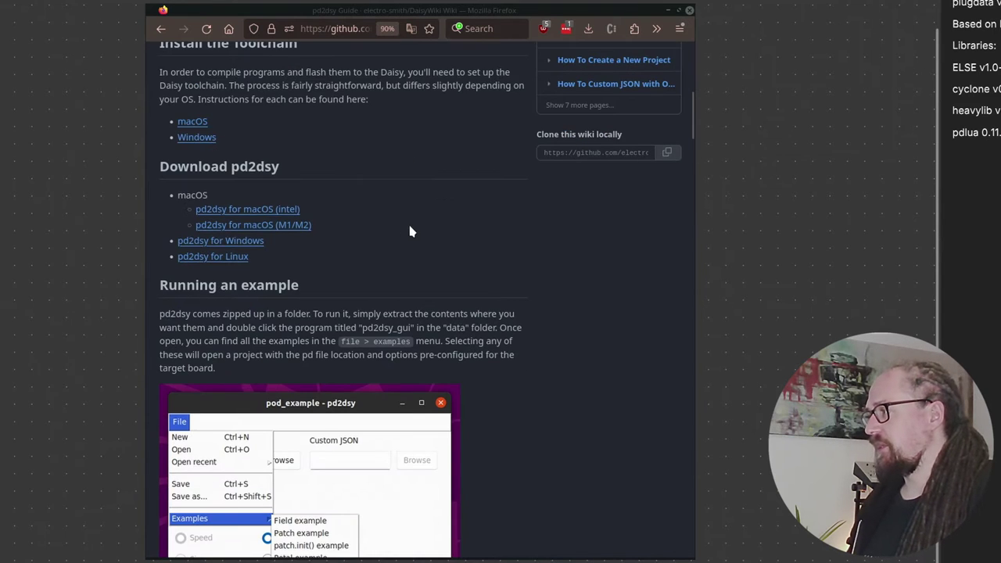
scroll(391, 204, "up", 3)
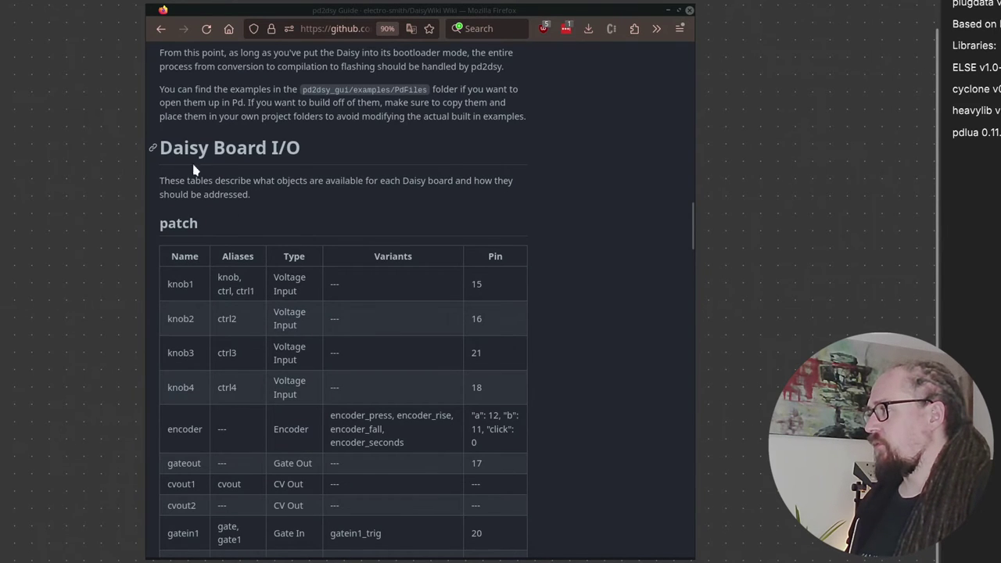
left_click_drag(162, 156, 305, 153)
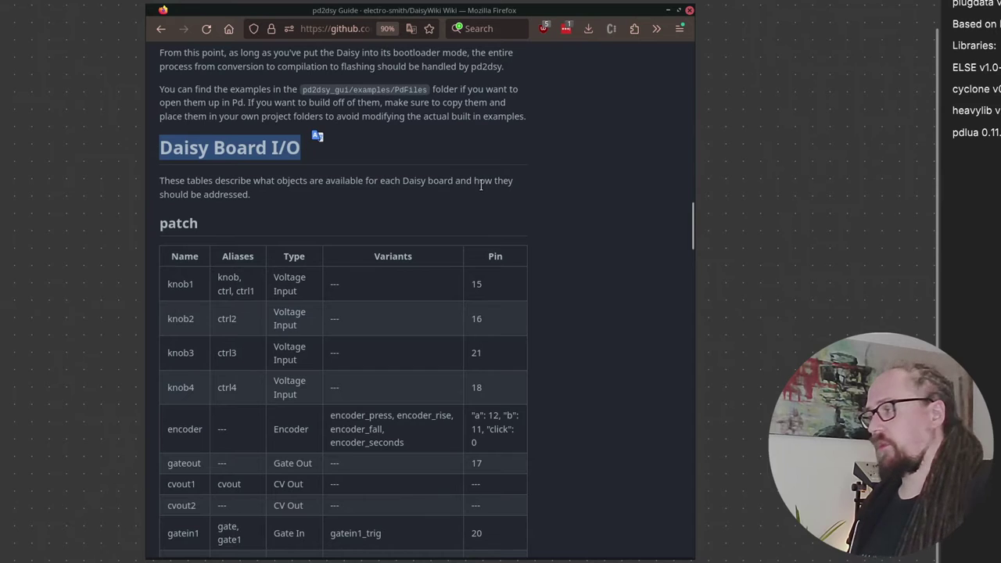
scroll(481, 185, "down", 2)
scroll(352, 90, "up", 1)
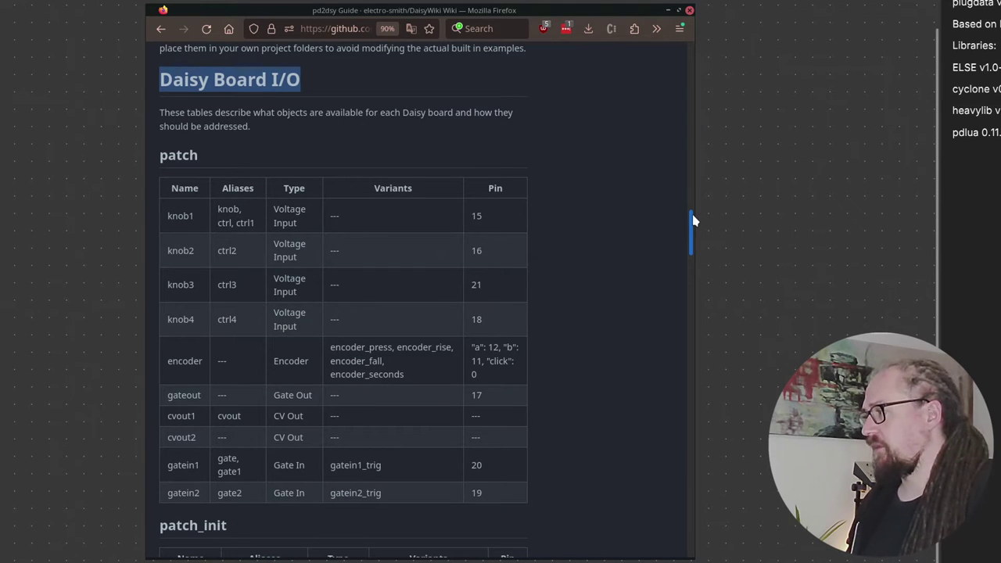
left_click_drag(693, 222, 645, 431)
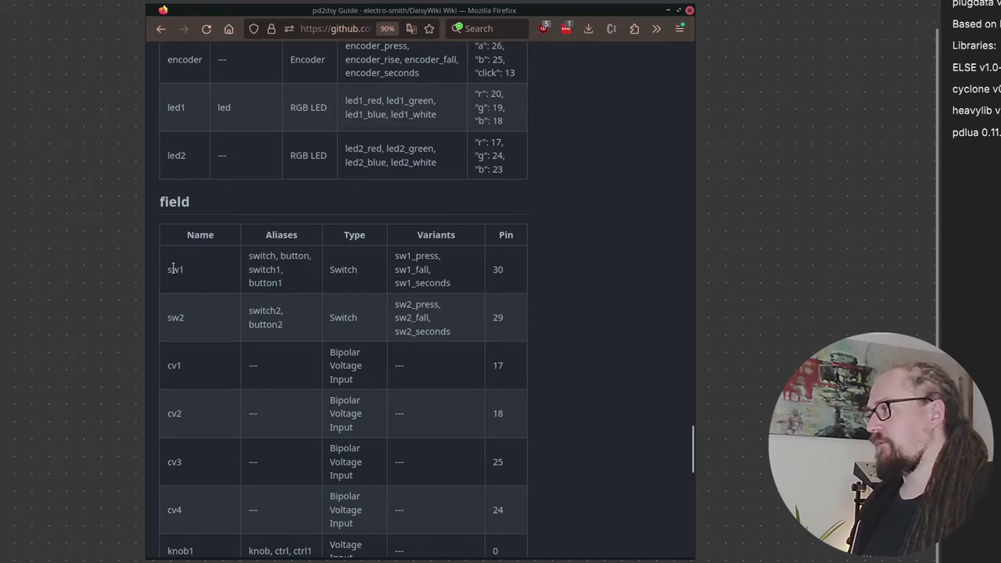
scroll(173, 271, "down", 3)
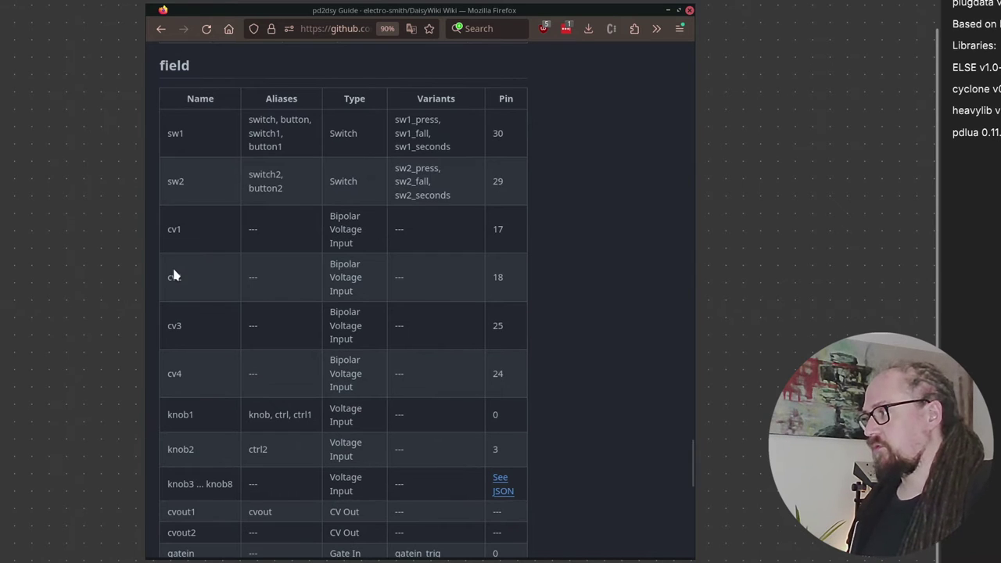
left_click_drag(254, 119, 265, 124)
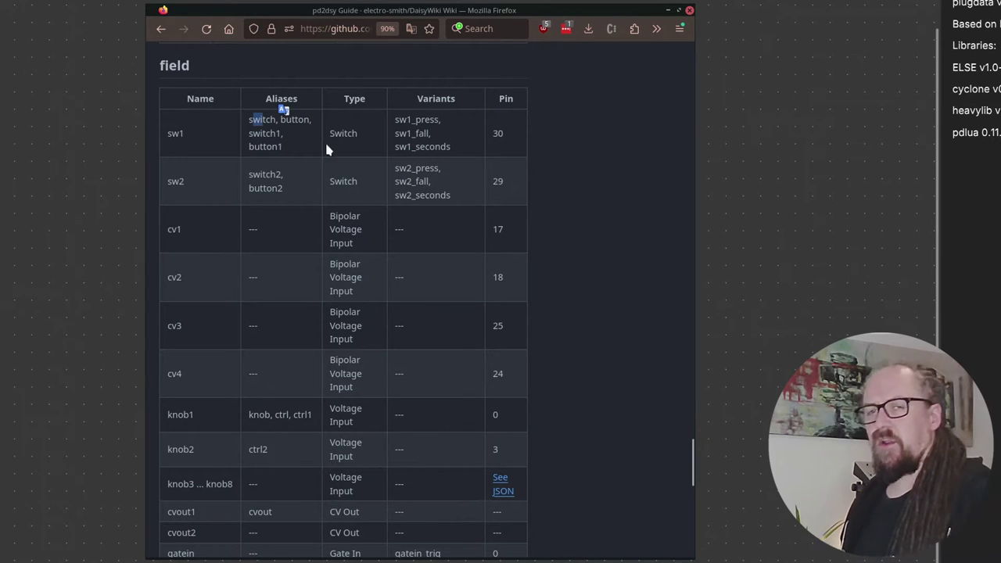
left_click(273, 189)
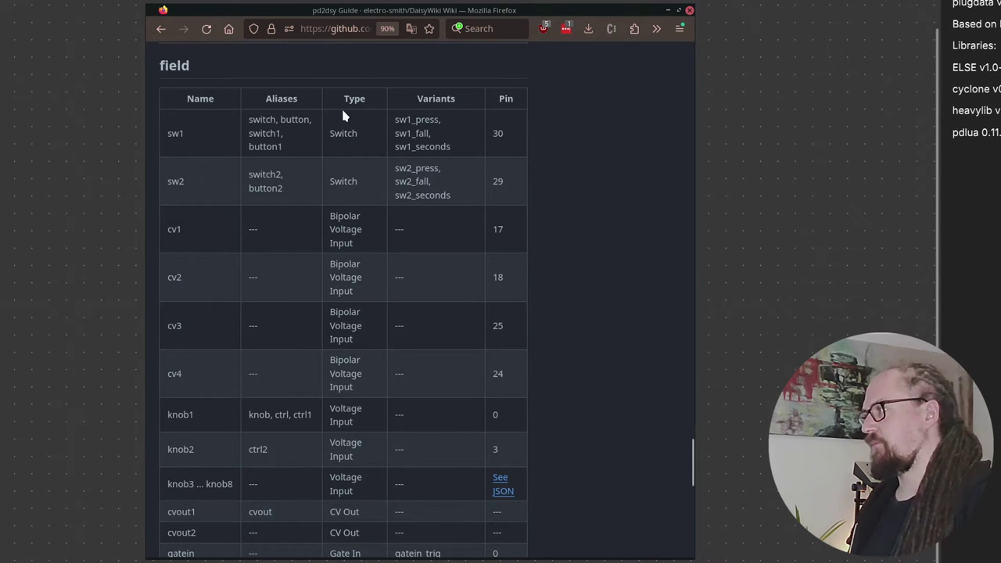
scroll(384, 172, "down", 5)
scroll(382, 172, "up", 7)
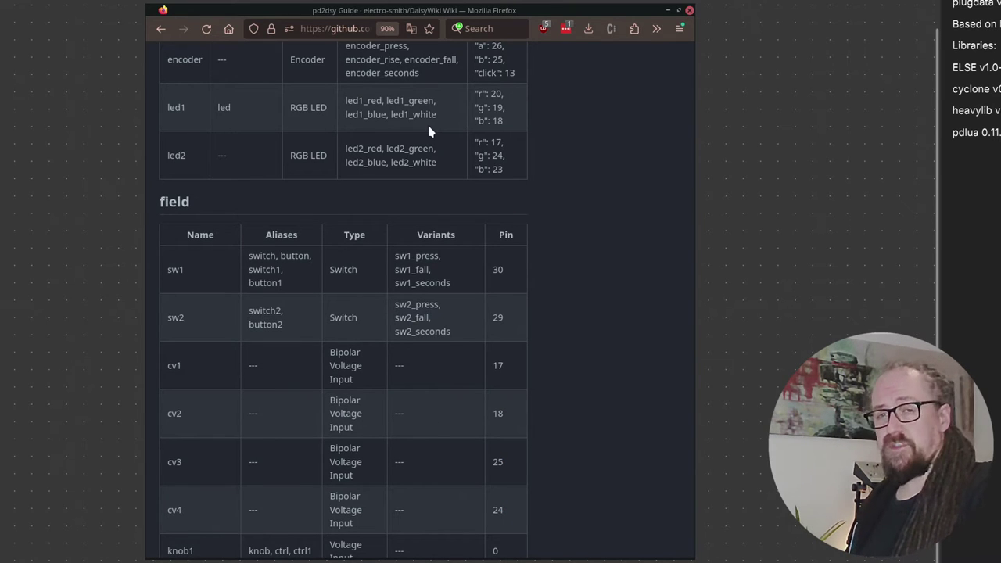
double_click(261, 251)
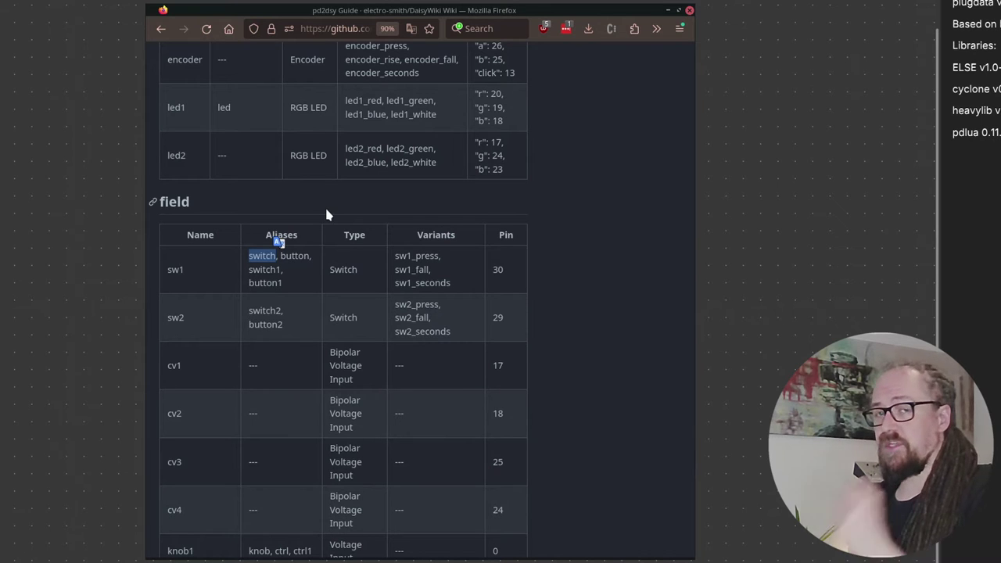
double_click(423, 256)
left_click(424, 252)
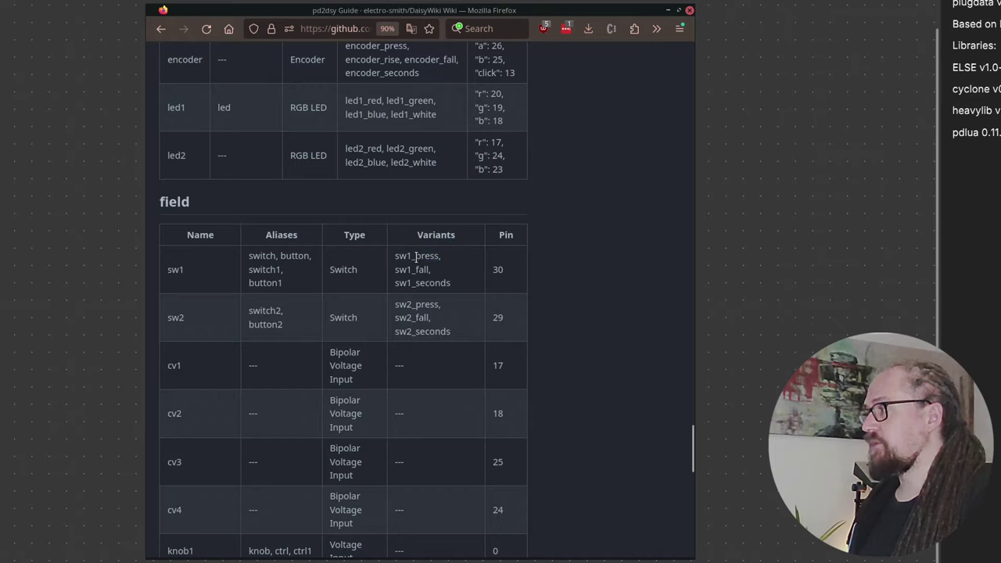
left_click_drag(414, 256, 442, 257)
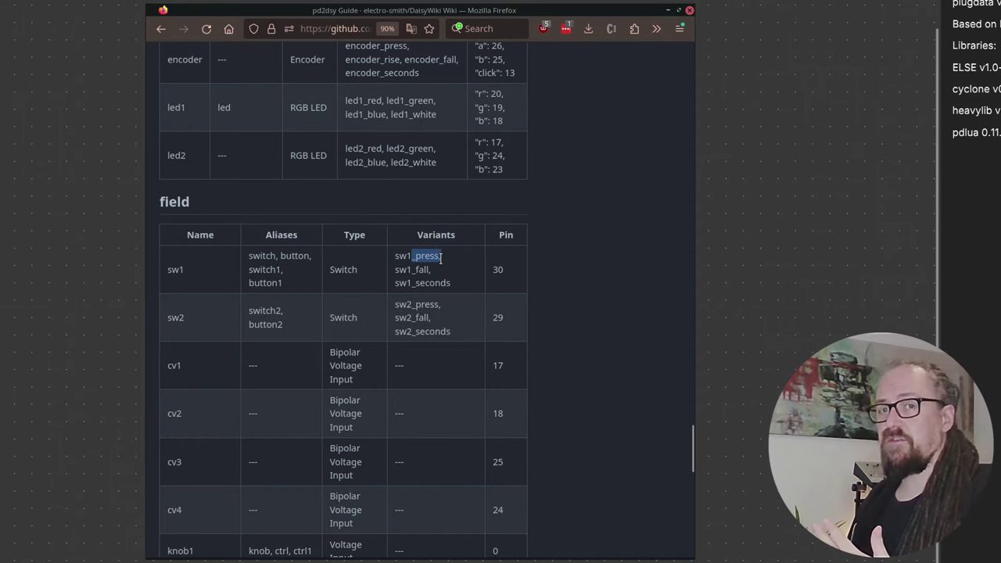
left_click(442, 268)
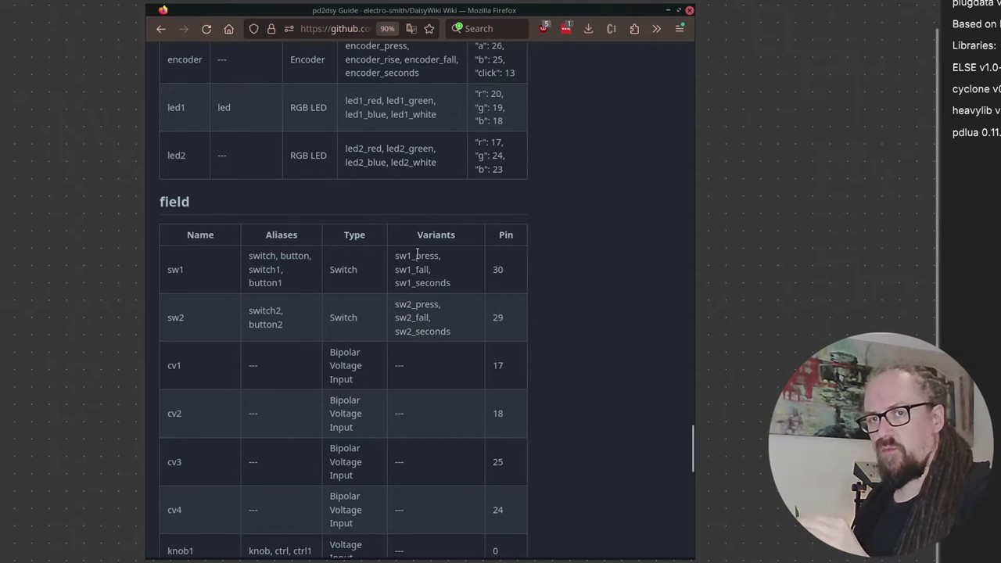
left_click_drag(426, 272, 412, 269)
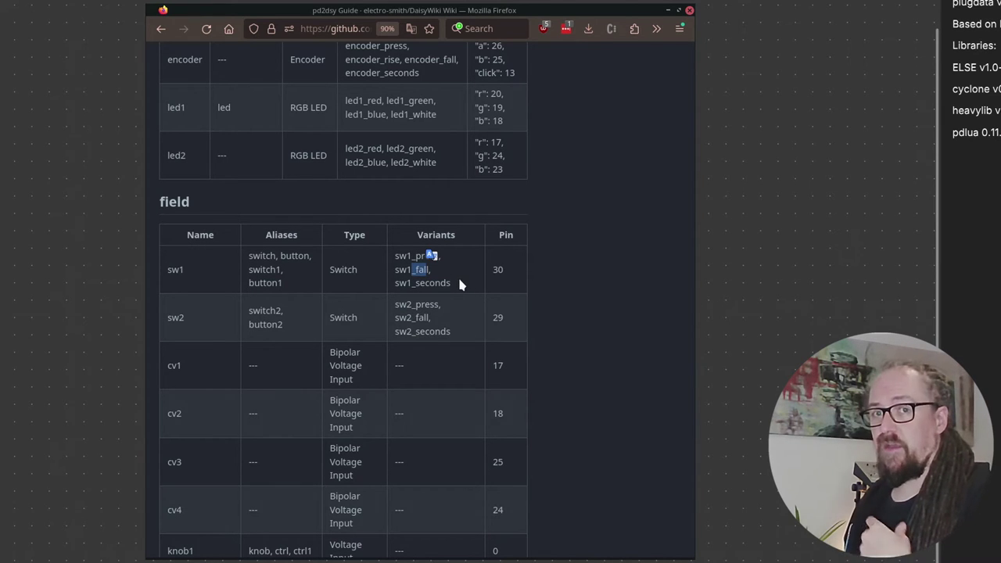
left_click(453, 287)
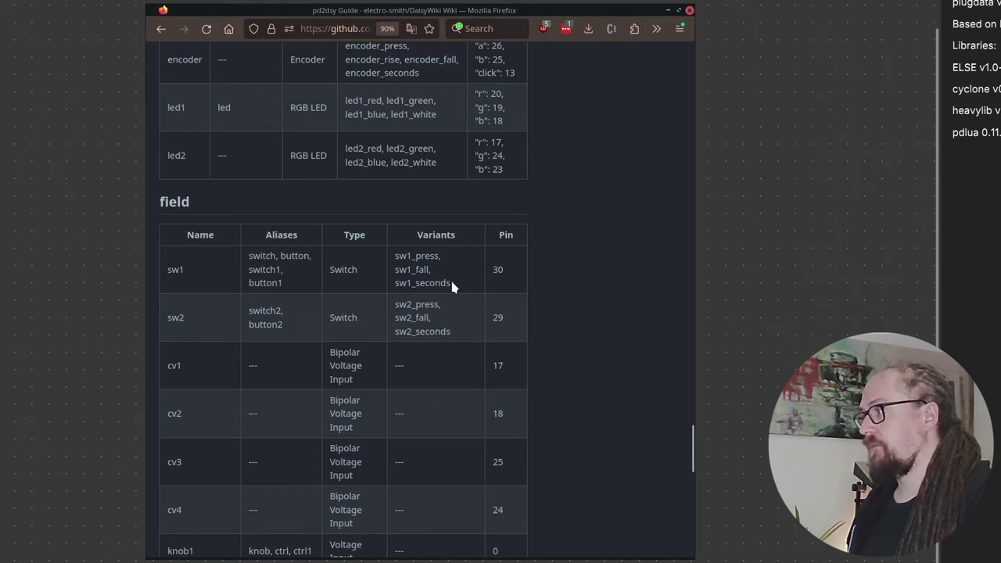
left_click_drag(450, 282, 413, 283)
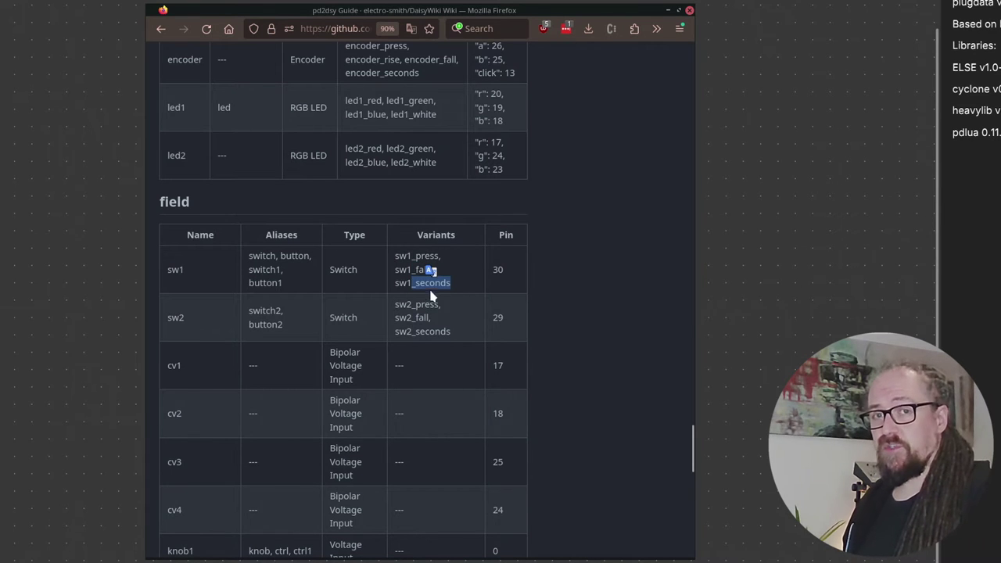
left_click_drag(451, 282, 413, 284)
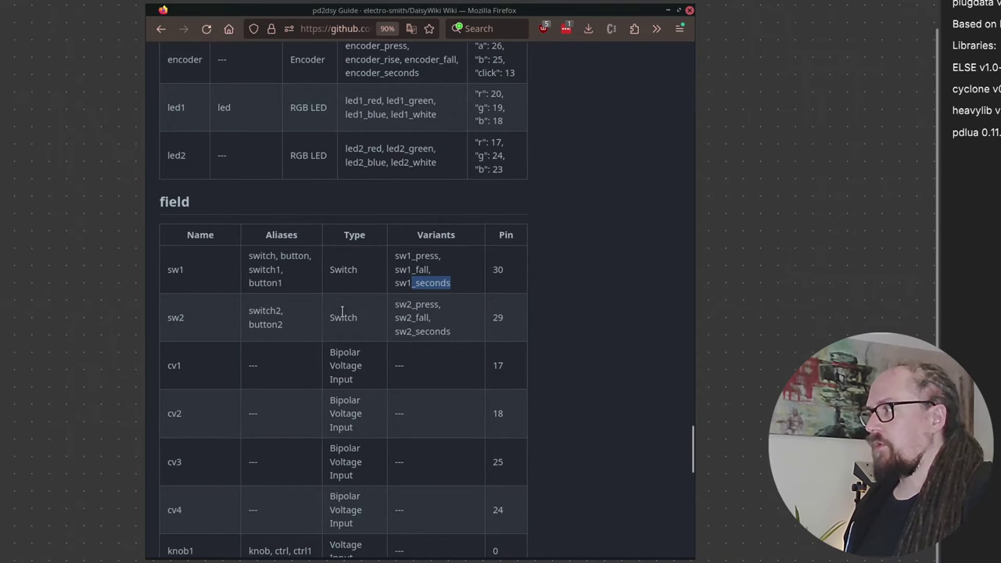
scroll(310, 274, "up", 3)
scroll(311, 274, "down", 10)
scroll(244, 299, "up", 5)
left_click_drag(183, 436, 214, 449)
left_click(214, 449)
scroll(264, 403, "down", 5)
scroll(252, 409, "up", 2)
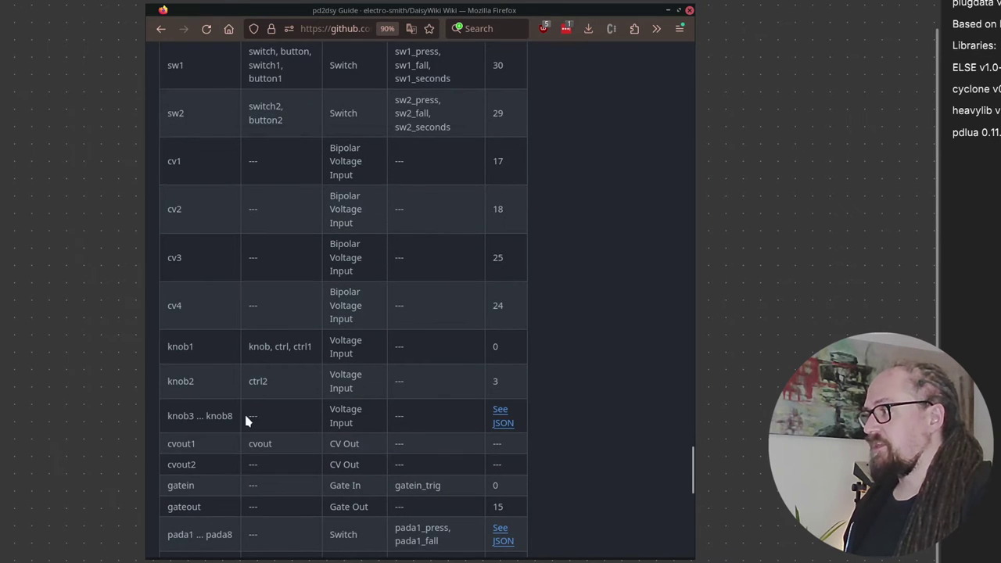
scroll(291, 360, "up", 2)
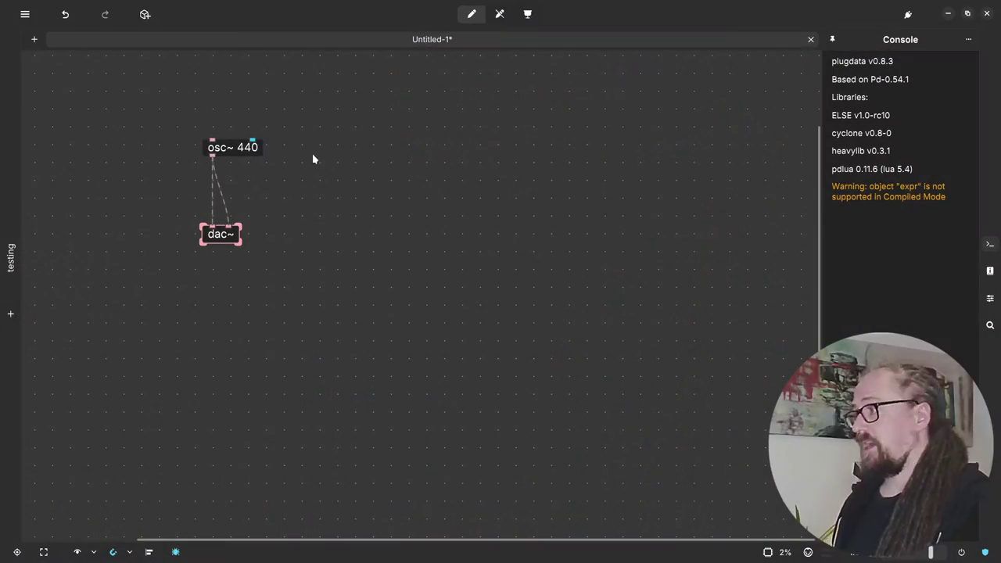
key("ctrl+1")
type("r")
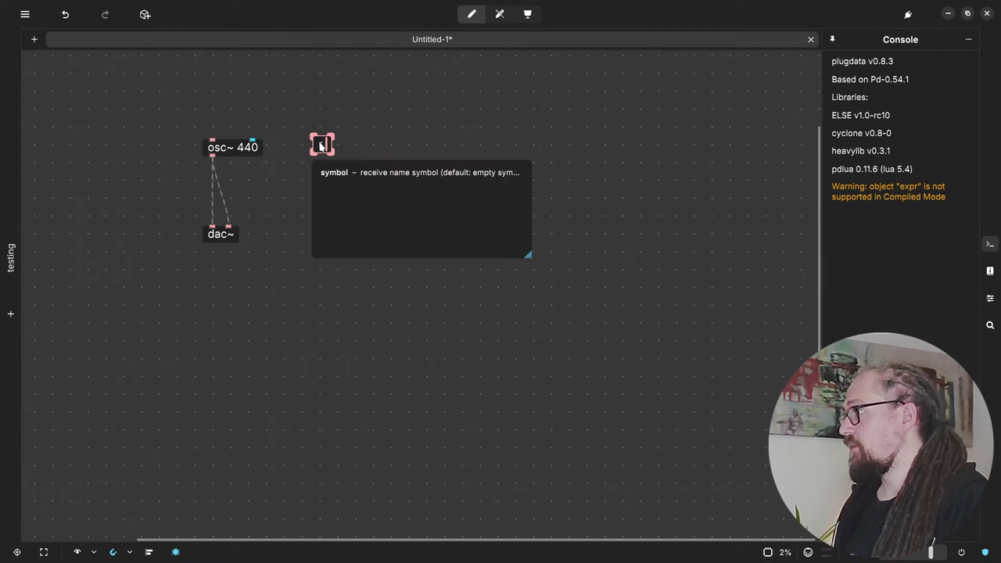
type(" knob1")
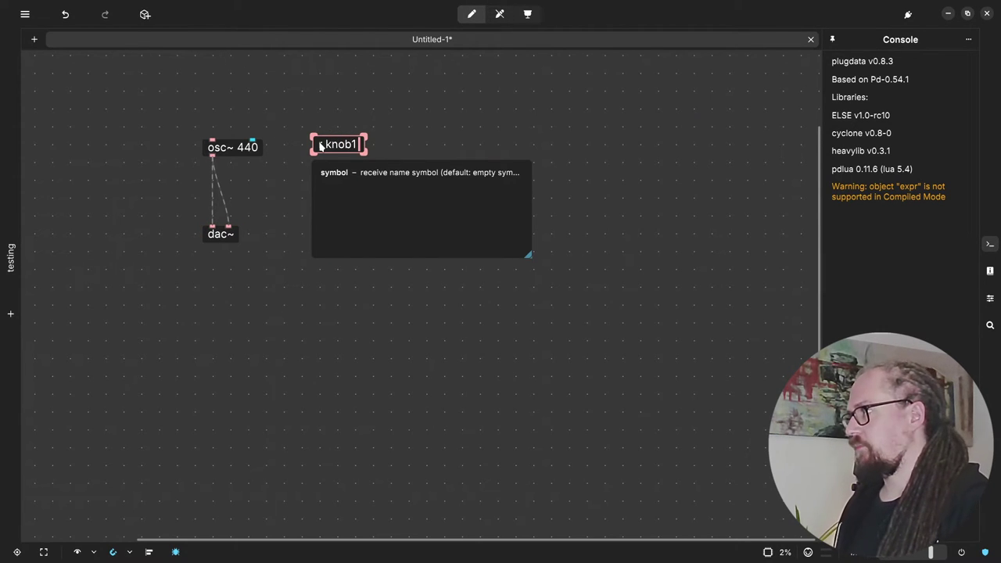
type(" @hv_")
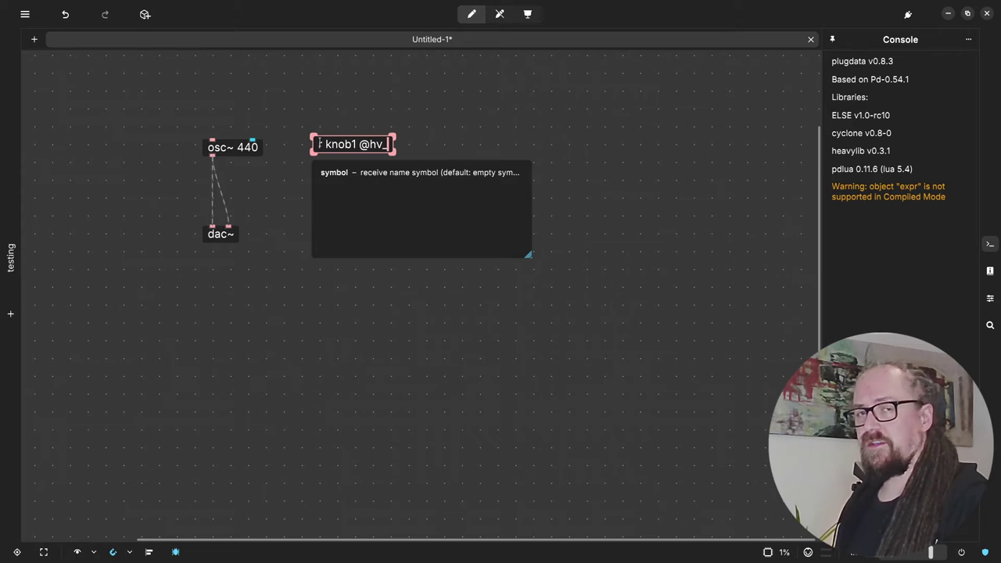
type("param")
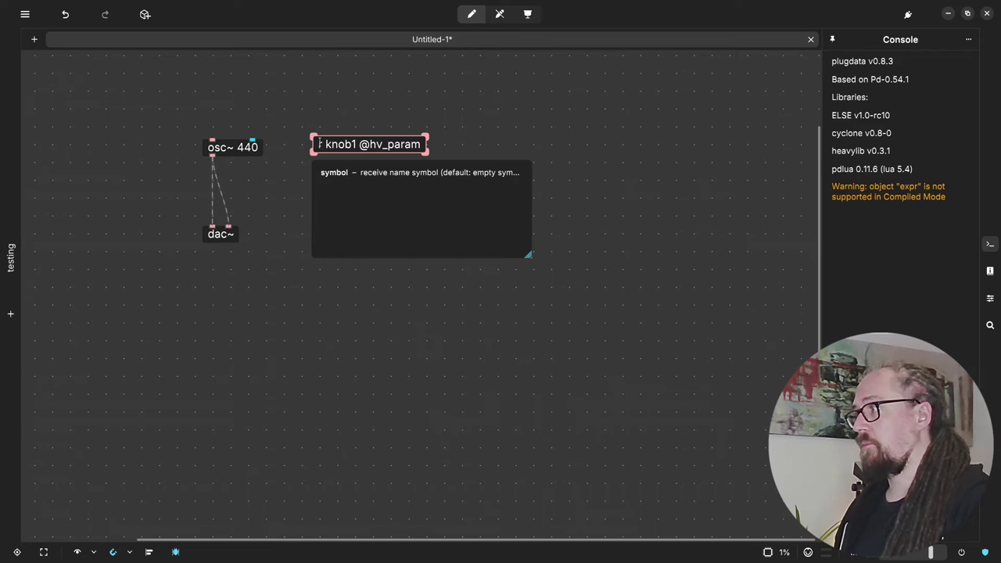
left_click(340, 128)
left_click(344, 148)
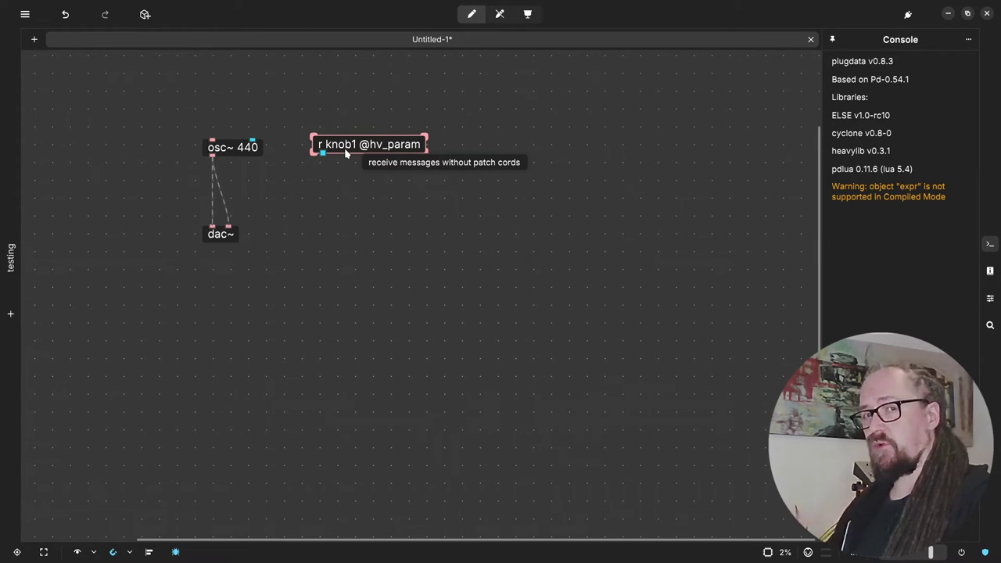
key("ctrl+e")
- Chain * 100 and then dbtorms below r knob1
key("ctrl+1")
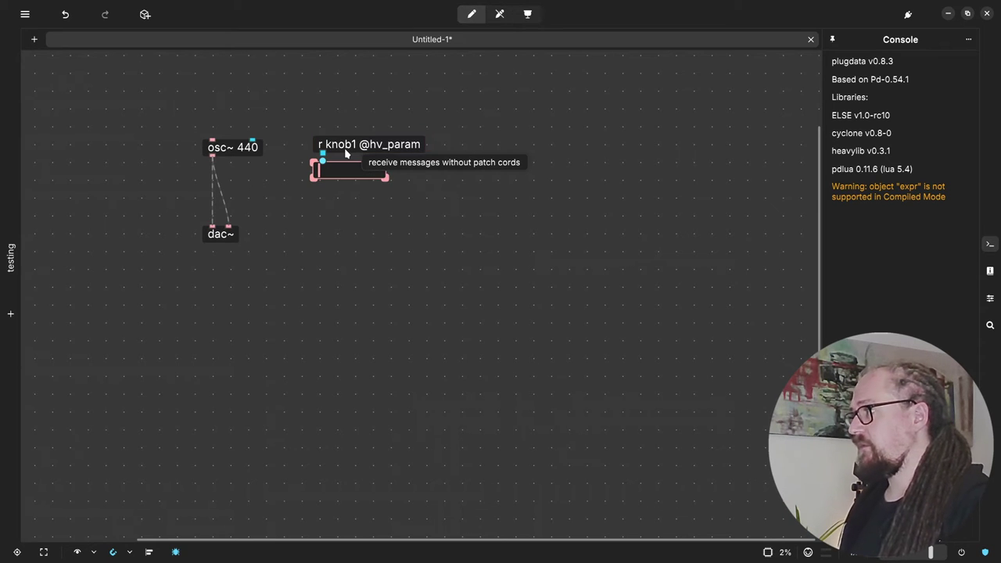
type("* 100")
key("ctrl+1")
type("dbto")
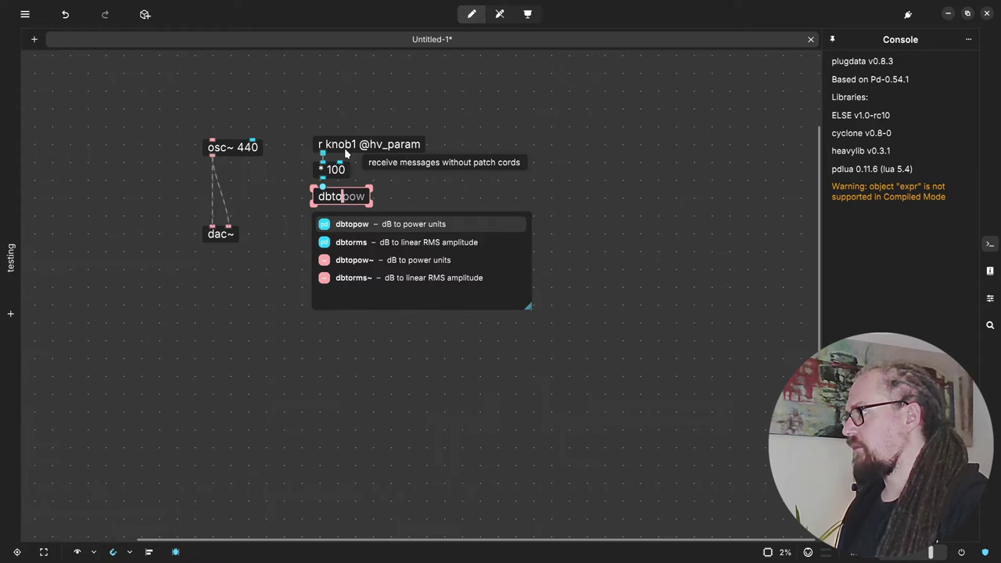
type("rms")
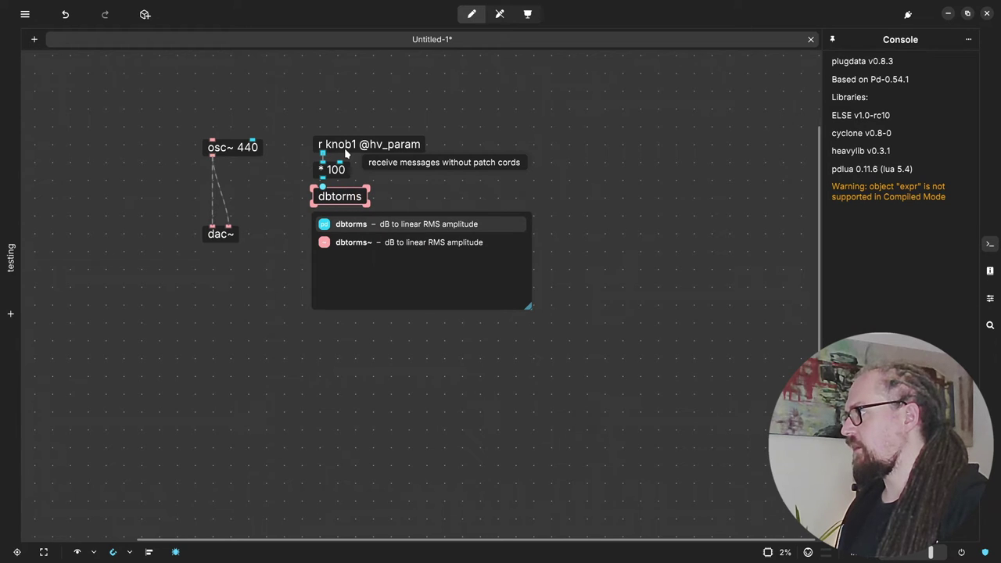
key("Return")
key("ctrl+e")
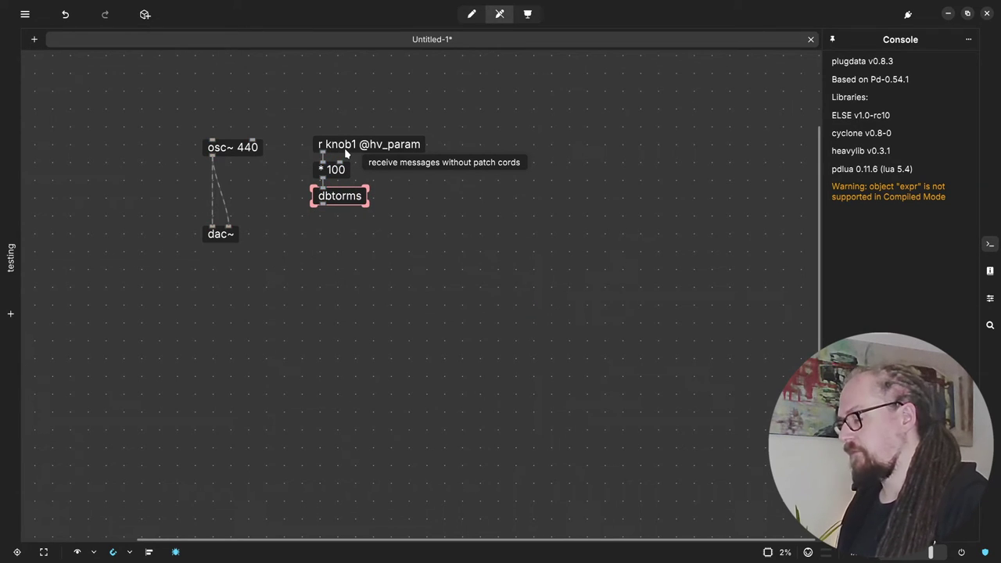
key("ctrl+1")
key("Escape")
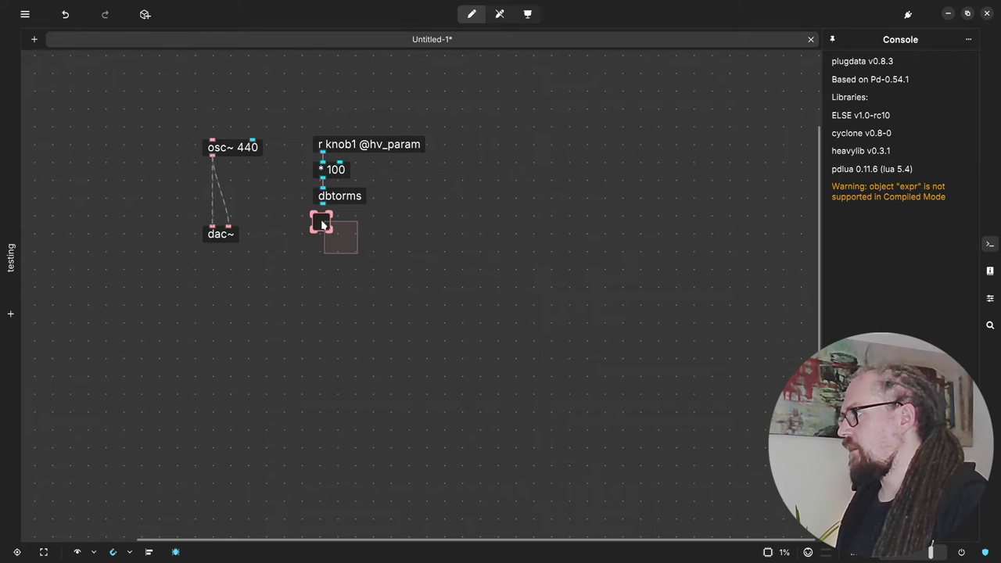
- Add a $1 20 message box under dbtorms, feeding a new line~ object
left_click(335, 200)
key("ctrl+1")
type("$1")
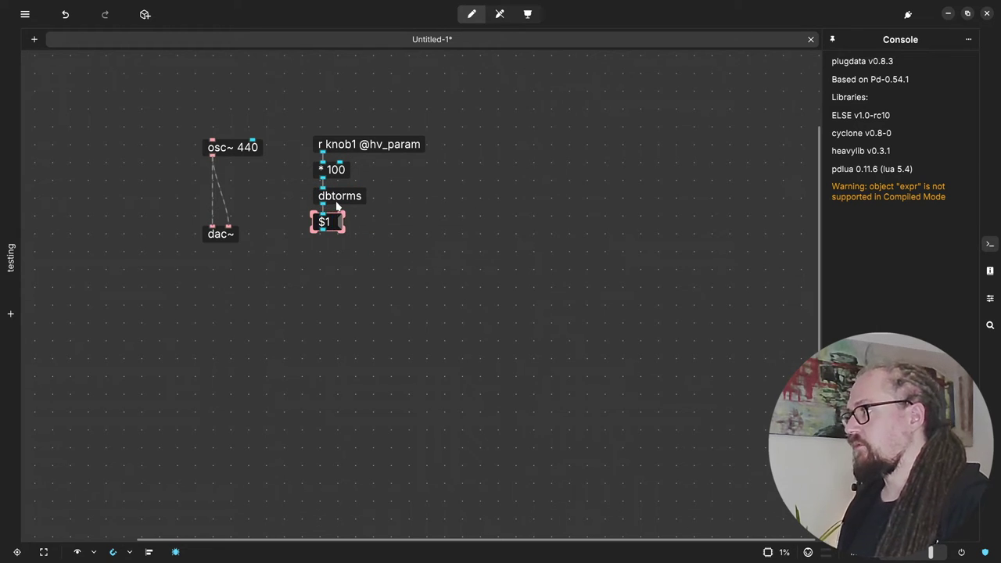
type(" 20")
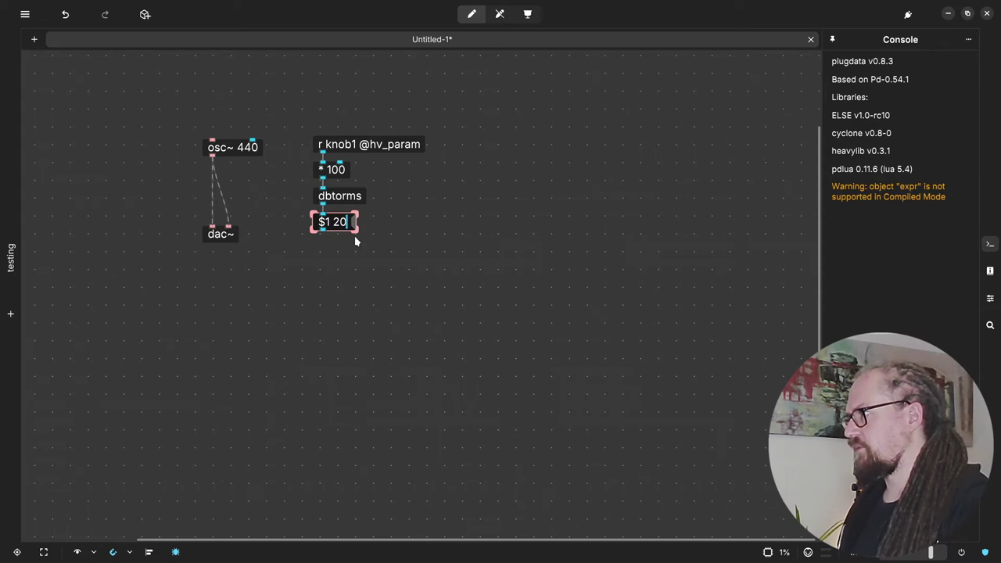
key("ctrl+2")
key("ctrl+1")
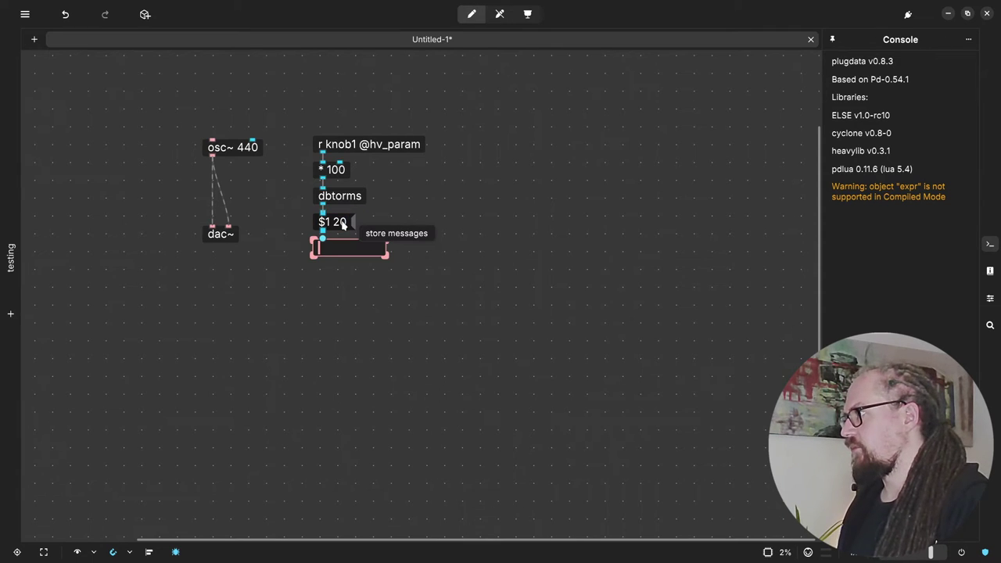
type("line~")
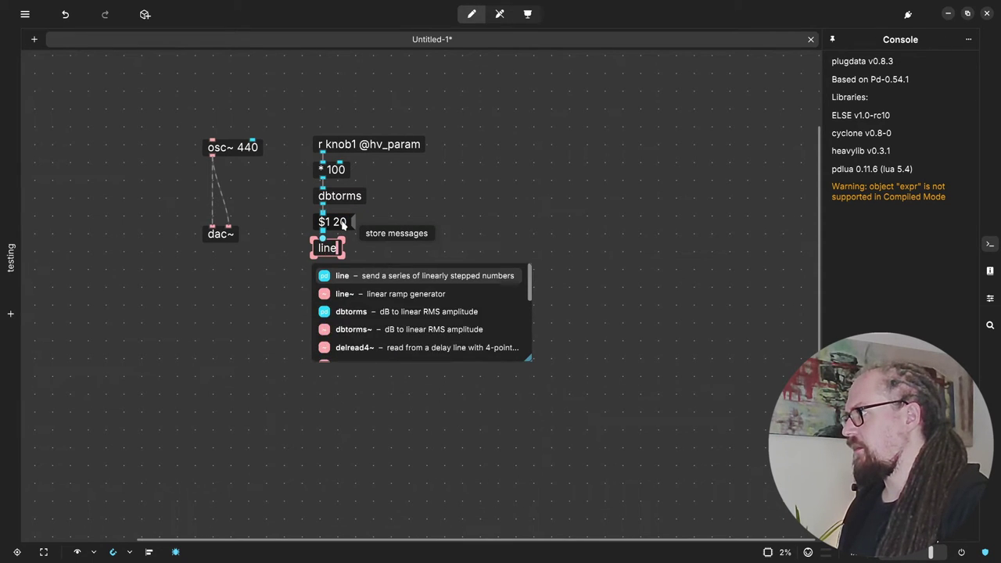
- Finish line~, move dac~ down, and insert a *~ into the osc~-to-dac~ cord
left_click(485, 182)
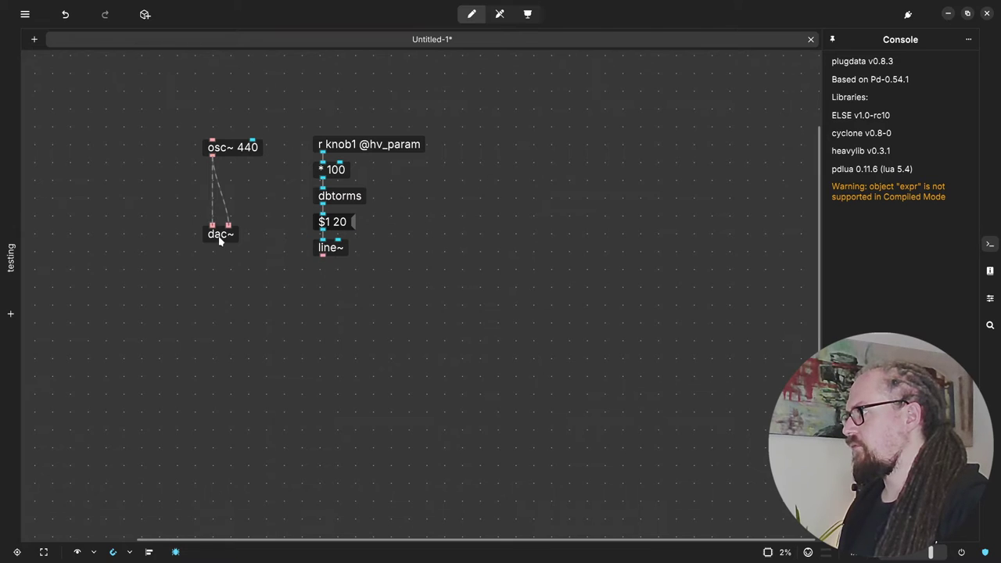
left_click_drag(220, 242, 220, 327)
key("ctrl+e")
key("ctrl+1")
type("*~")
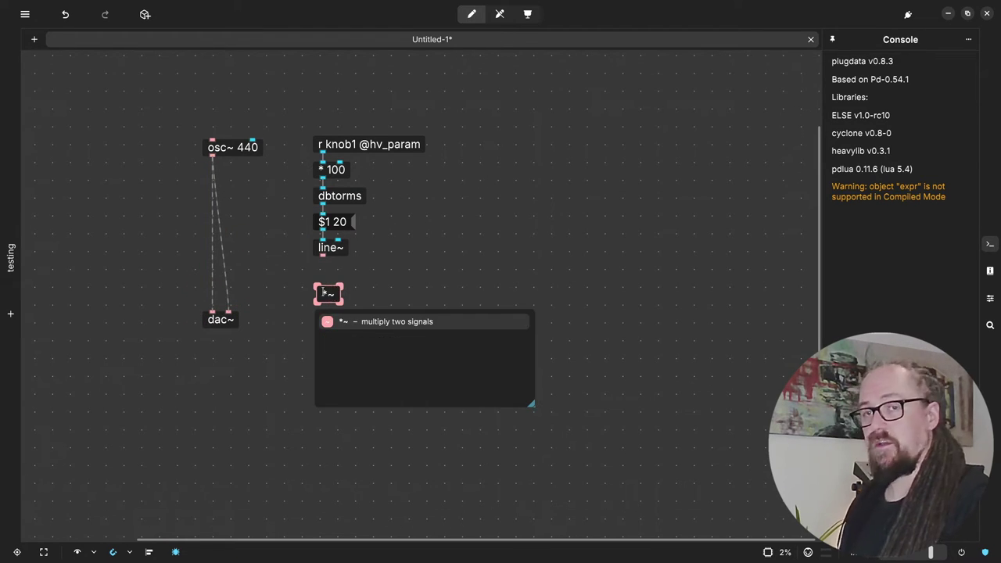
left_click(378, 249)
left_click_drag(337, 299, 244, 283)
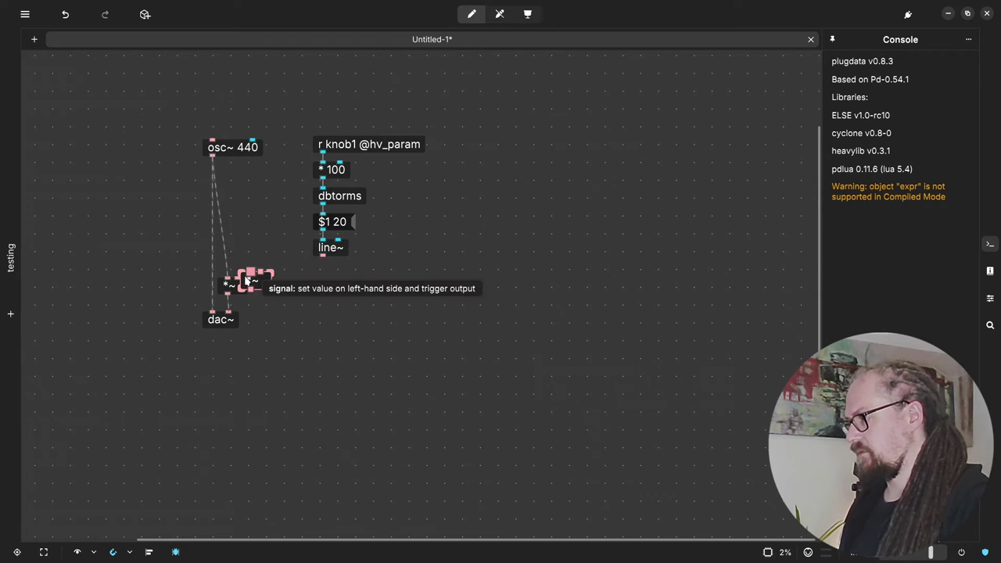
- Duplicate the *~ for the second channel and patch line~ into both multipliers
mouse_move(240, 283)
left_mouse_down()
mouse_move(218, 266)
mouse_move(241, 255)
mouse_move(176, 244)
mouse_move(235, 281)
left_mouse_up()
left_click_drag(322, 258, 222, 270)
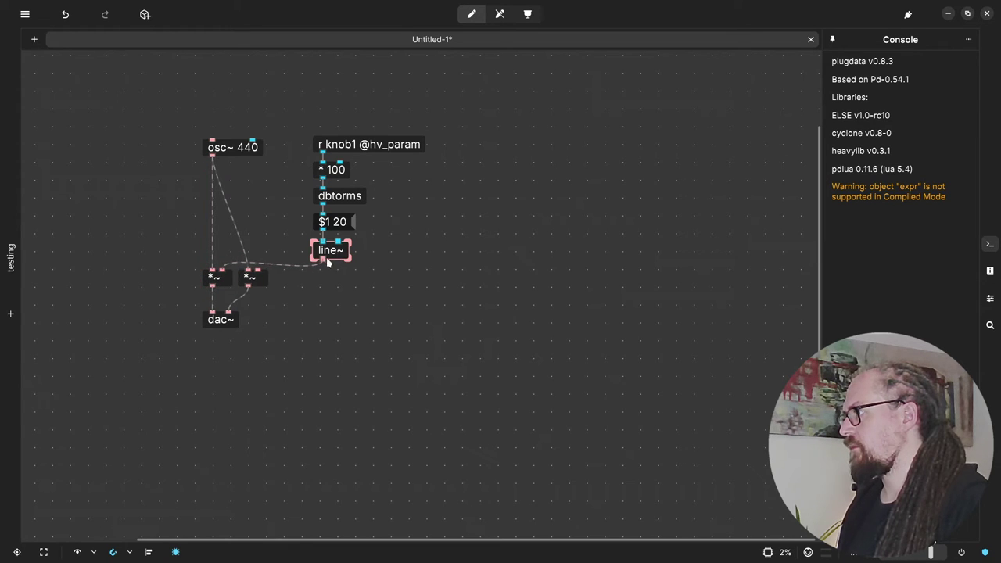
left_click_drag(321, 259, 256, 270)
left_click_drag(255, 341, 215, 308)
left_click(427, 279)
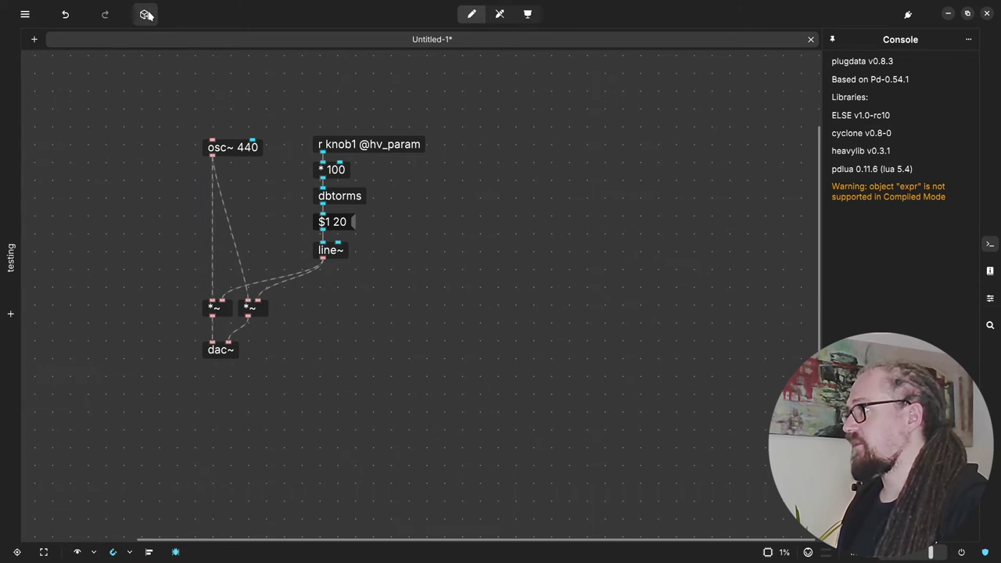
- Place a horizontal slider from the Object Browser just below r knob1
left_click(145, 14)
left_click_drag(174, 180, 377, 135)
left_click_drag(467, 169, 371, 157)
left_click(355, 151, "shift")
left_click(373, 154)
left_click(378, 141)
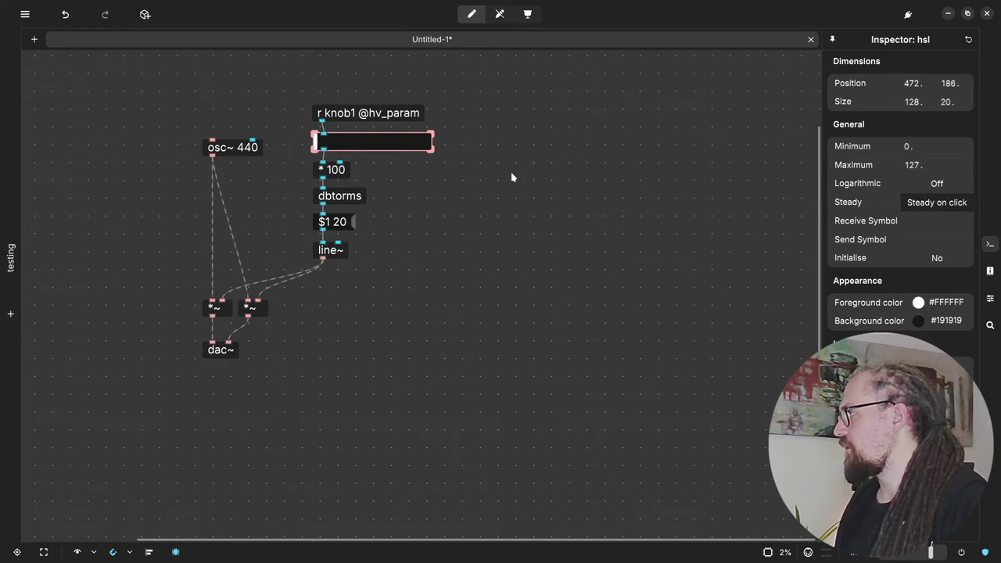
- Set the slider's Maximum to 1 and test it in run mode
left_click(907, 164)
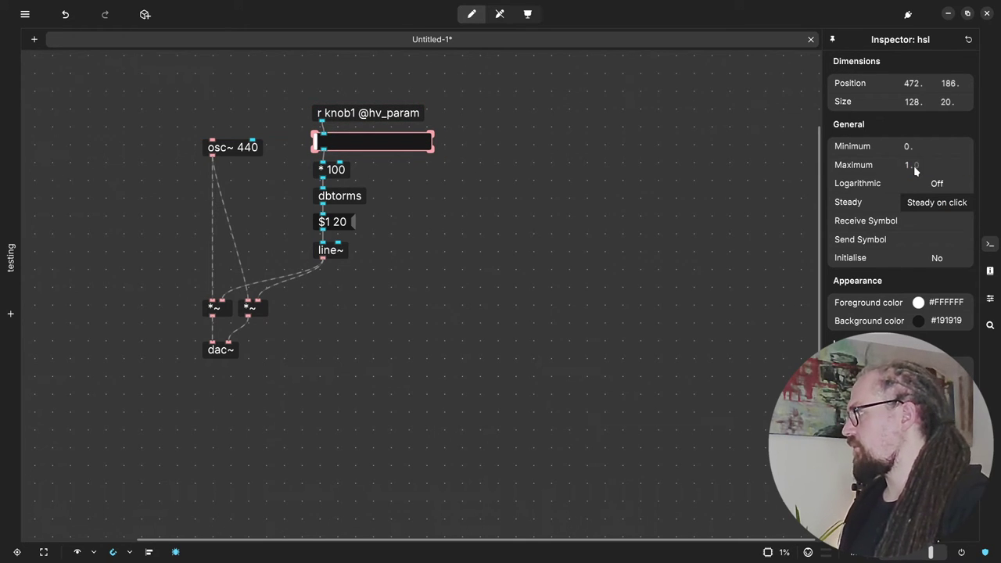
left_click(674, 320)
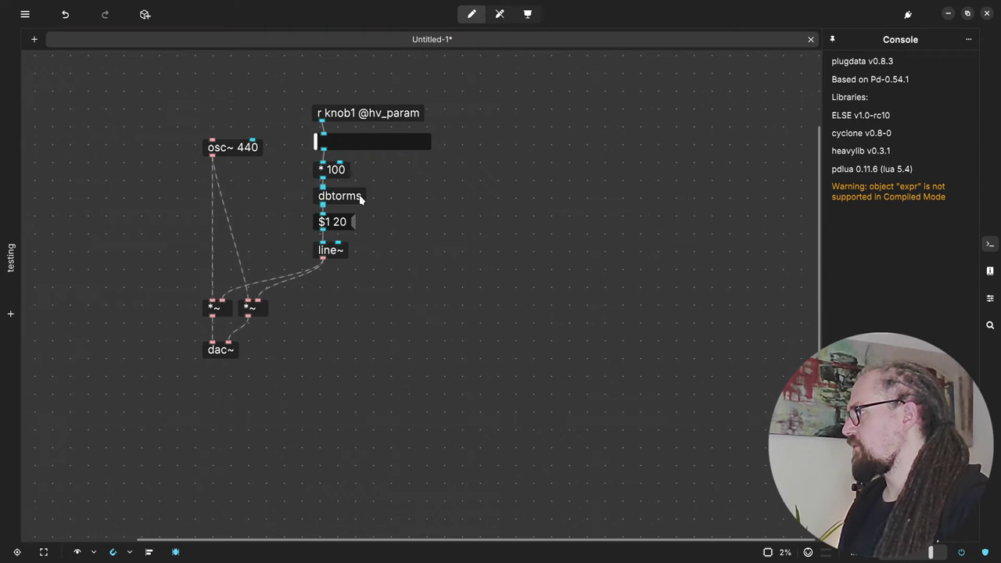
key("ctrl+e")
left_click_drag(347, 142, 505, 140)
- Flash the patch to the Daisy Field as an Electro-Smith Daisy Flash export
key("ctrl+e")
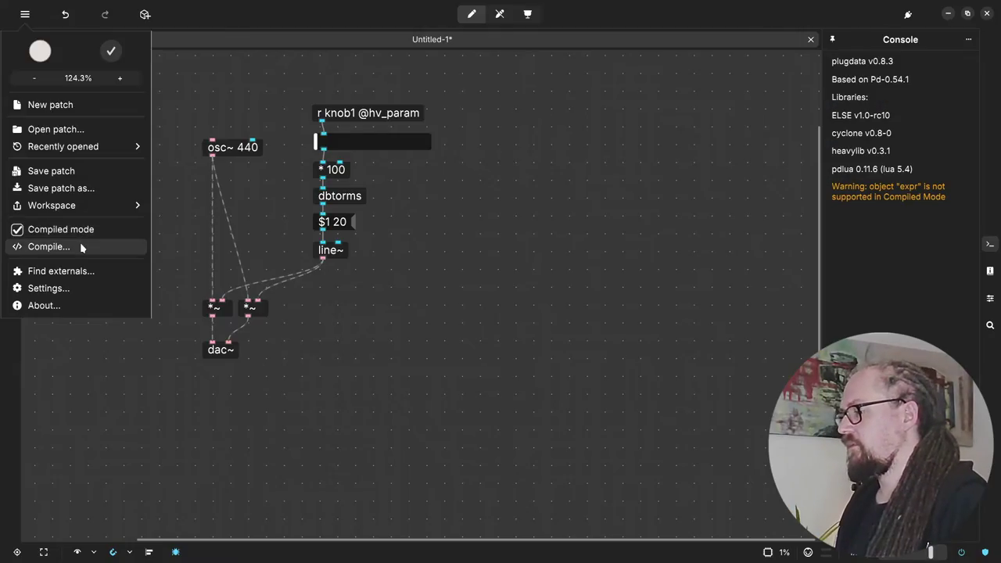
left_click(81, 247)
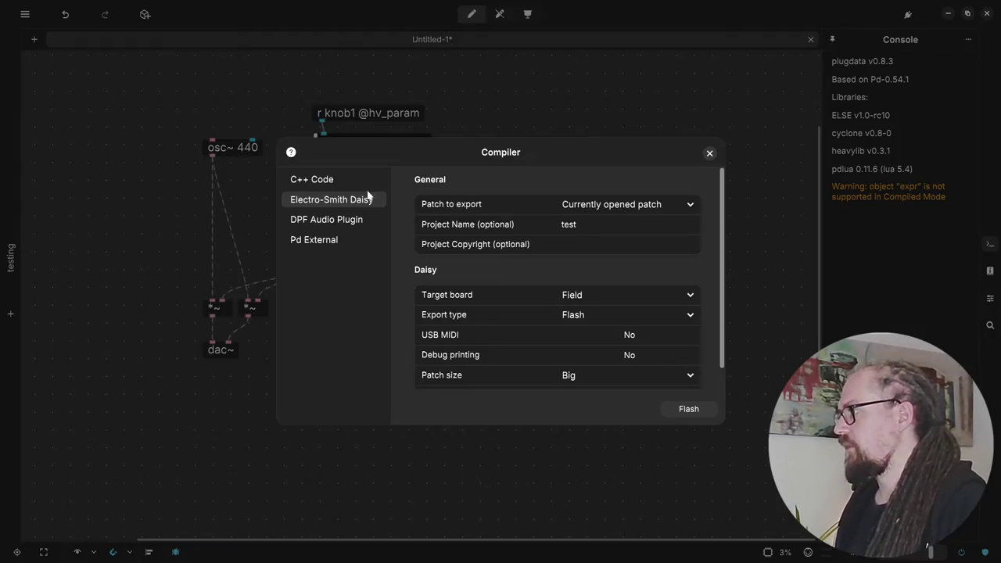
left_click(680, 410)
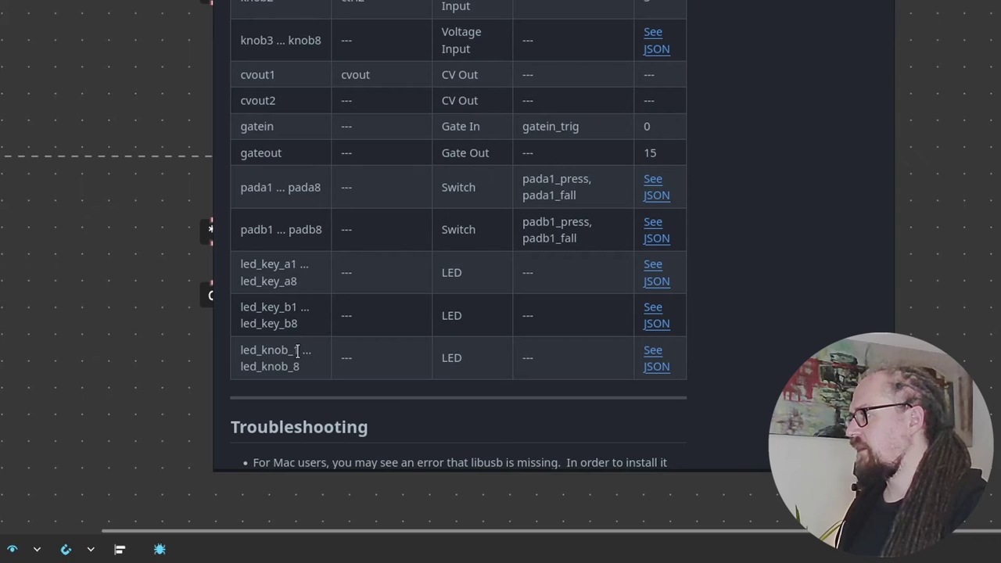
- Select the led_knob_1 name in the Daisy Field LED table
left_click_drag(297, 350, 237, 356)
key("ctrl+c")
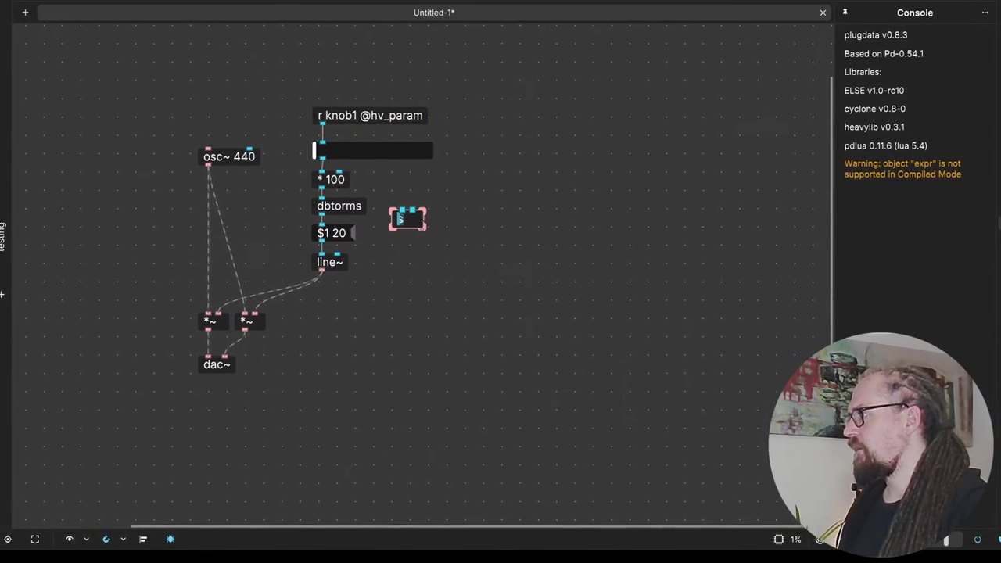
key("ctrl+v")
type("@")
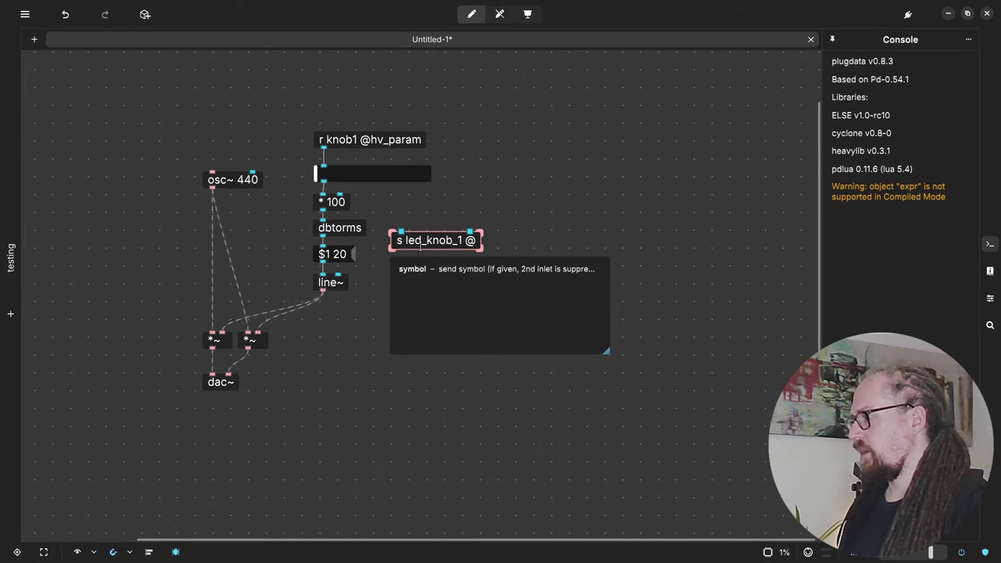
type("h")
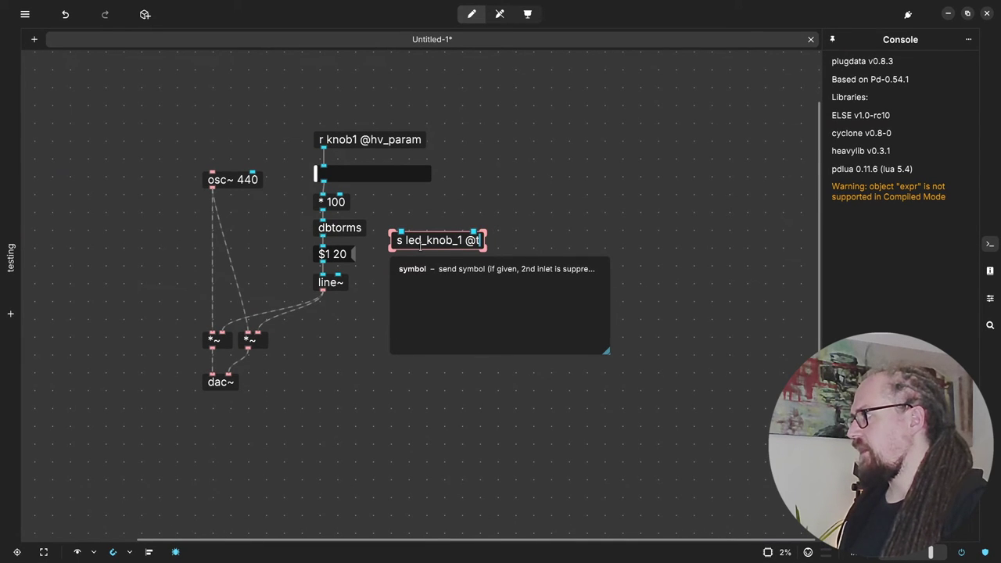
type("v_param")
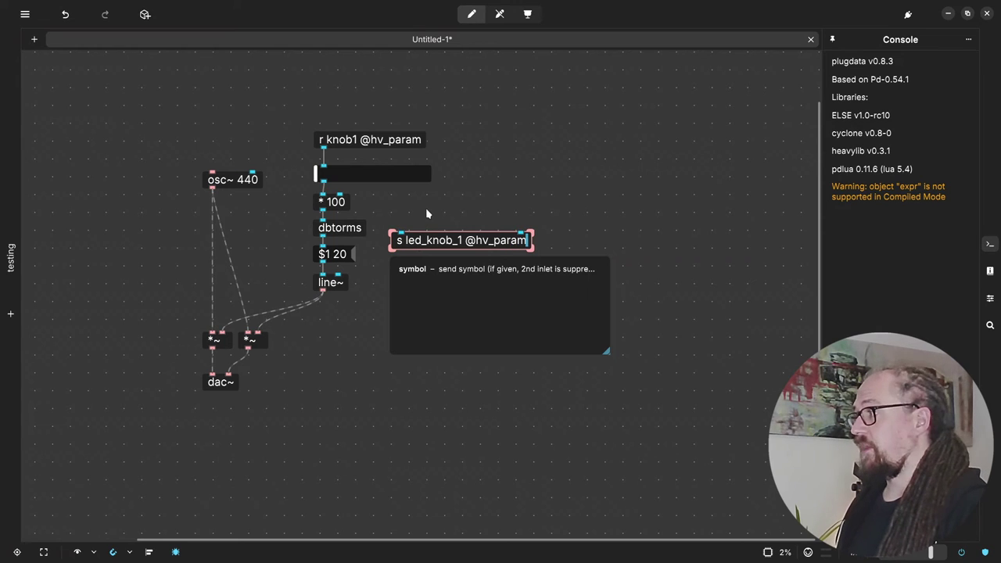
left_click(451, 180)
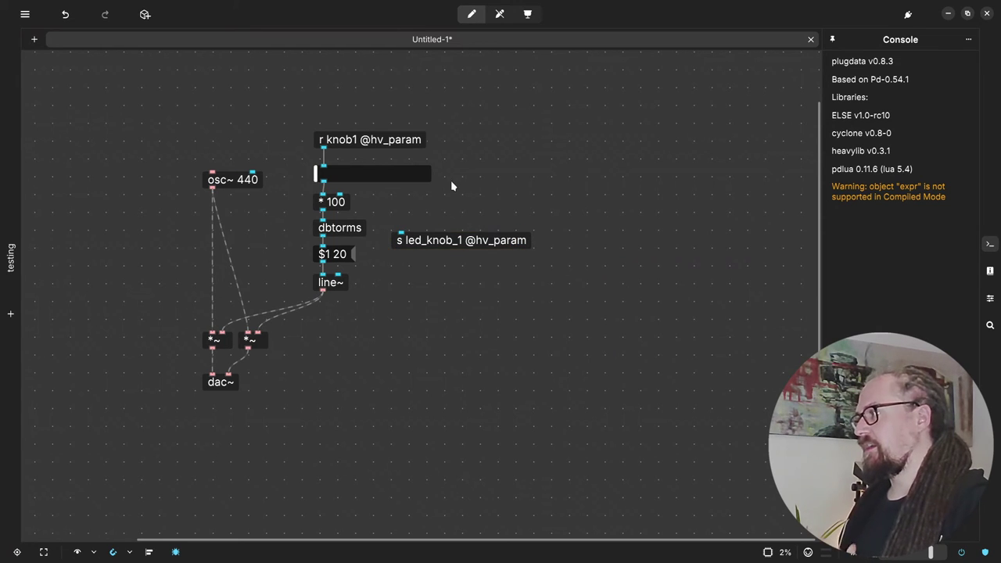
left_click_drag(327, 147, 401, 235)
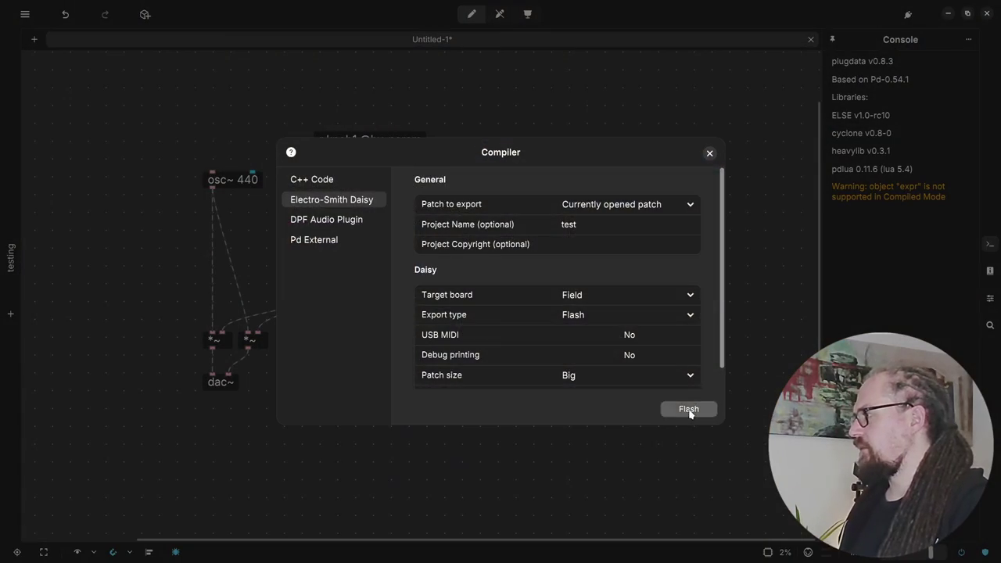
- Flash the LED-enabled patch to the Daisy Field again
left_click(695, 408)
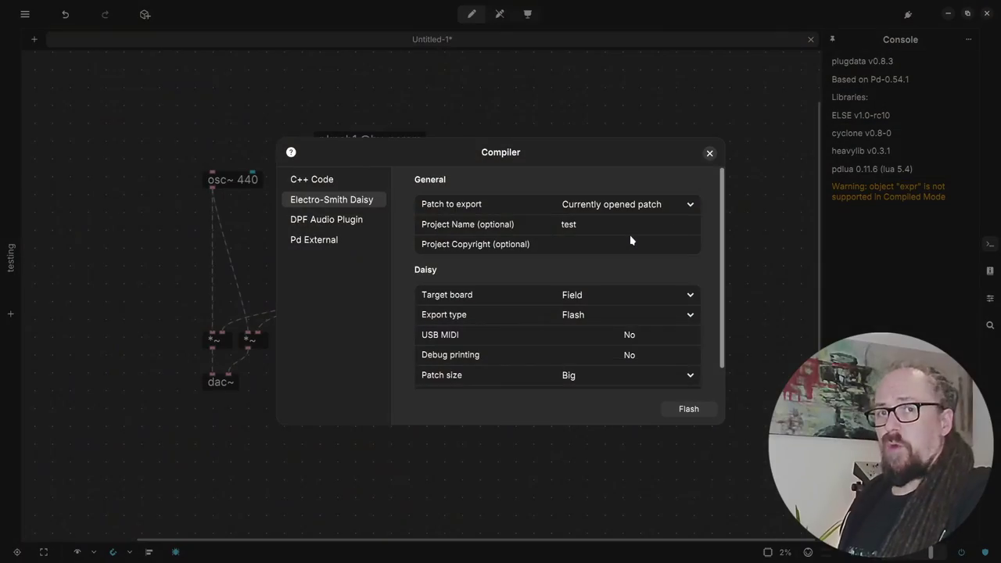
scroll(696, 255, "down", 1)
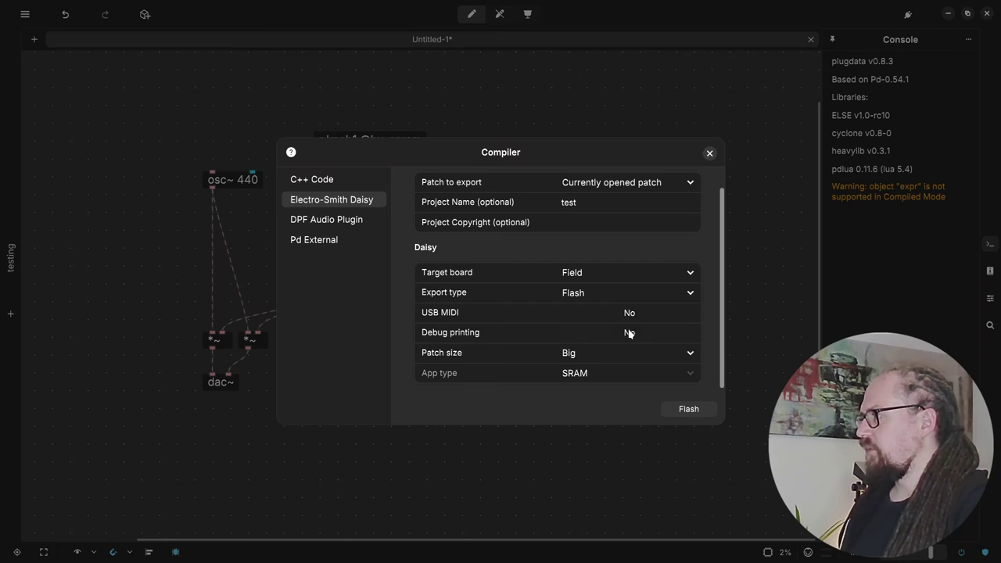
- Toggle Debug printing on, off, and on again, leaving USB MIDI off
left_click(640, 335)
left_click(640, 335)
left_click(639, 335)
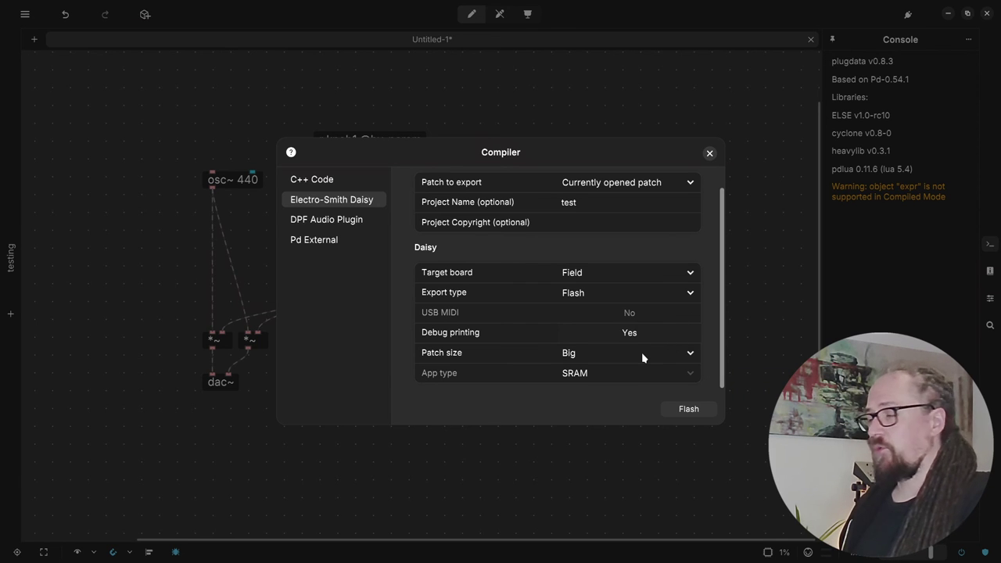